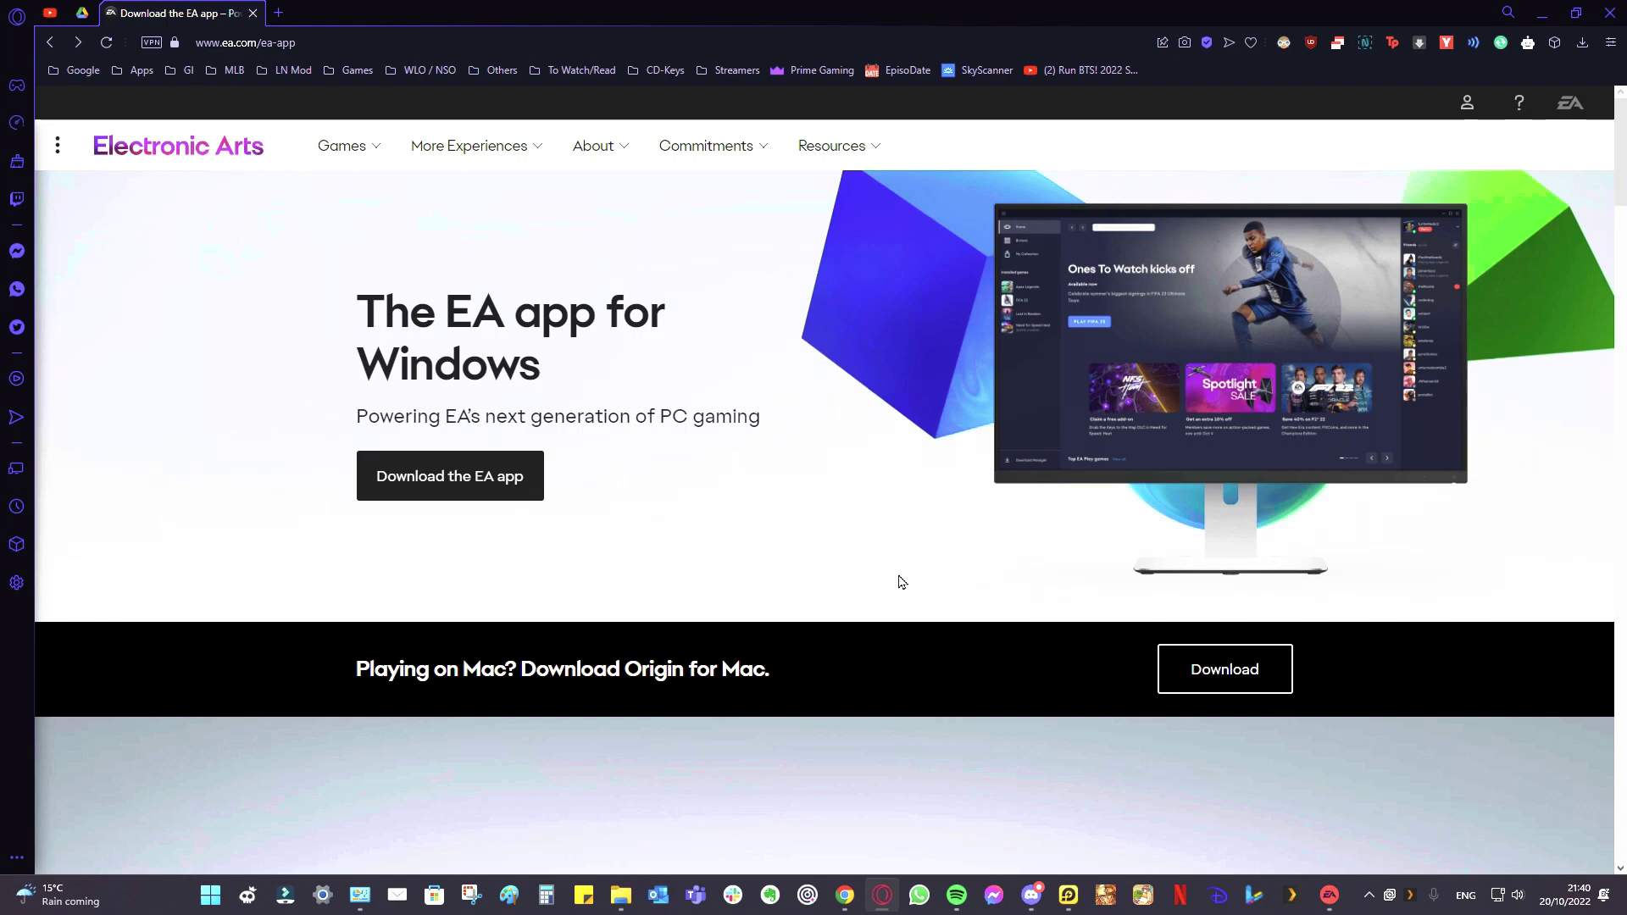
# Download the EA app installer for Windows, keeping the file name EAappInstaller.exe
pyautogui.click(466, 482)
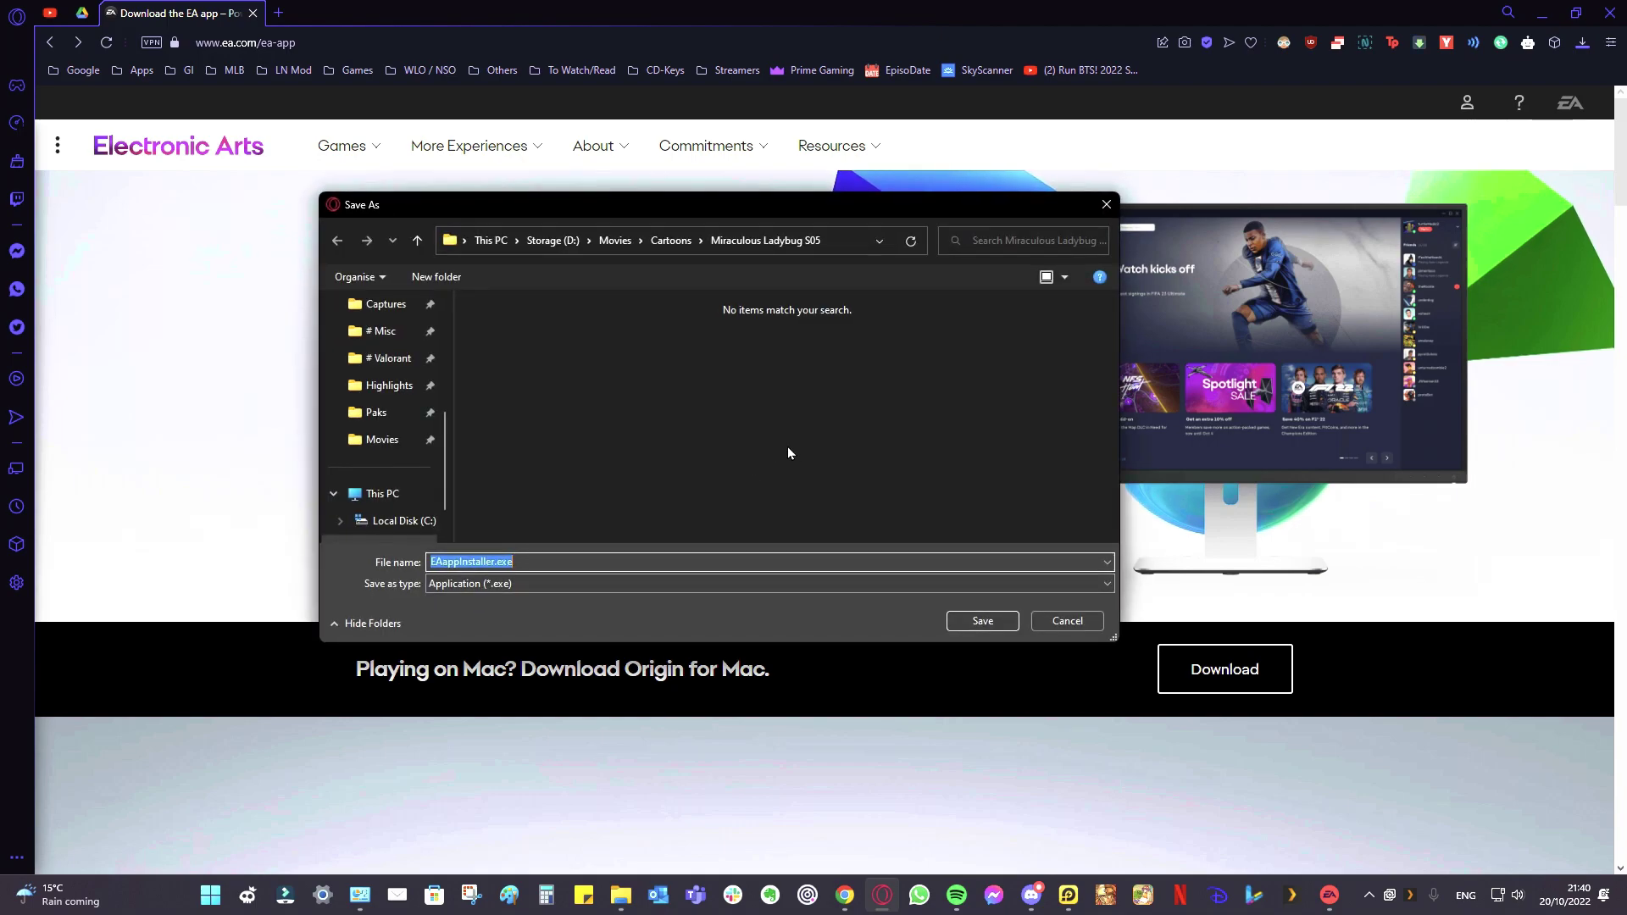
pyautogui.press('Return')
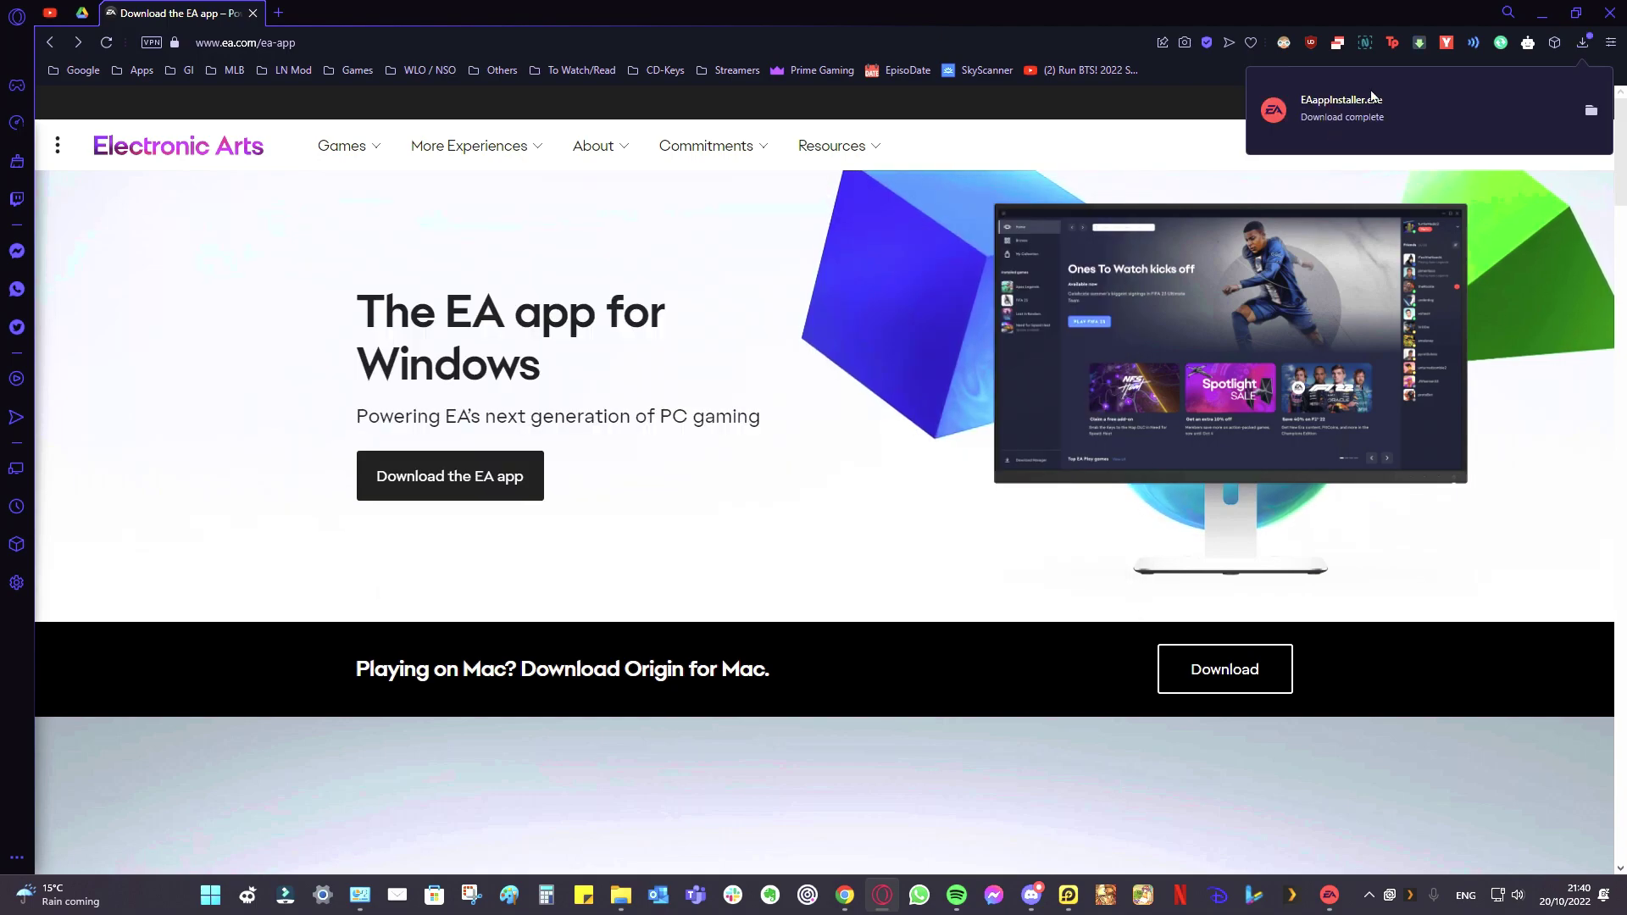
# Switch to the EA app and choose to sign in with a Google account
pyautogui.click(1331, 896)
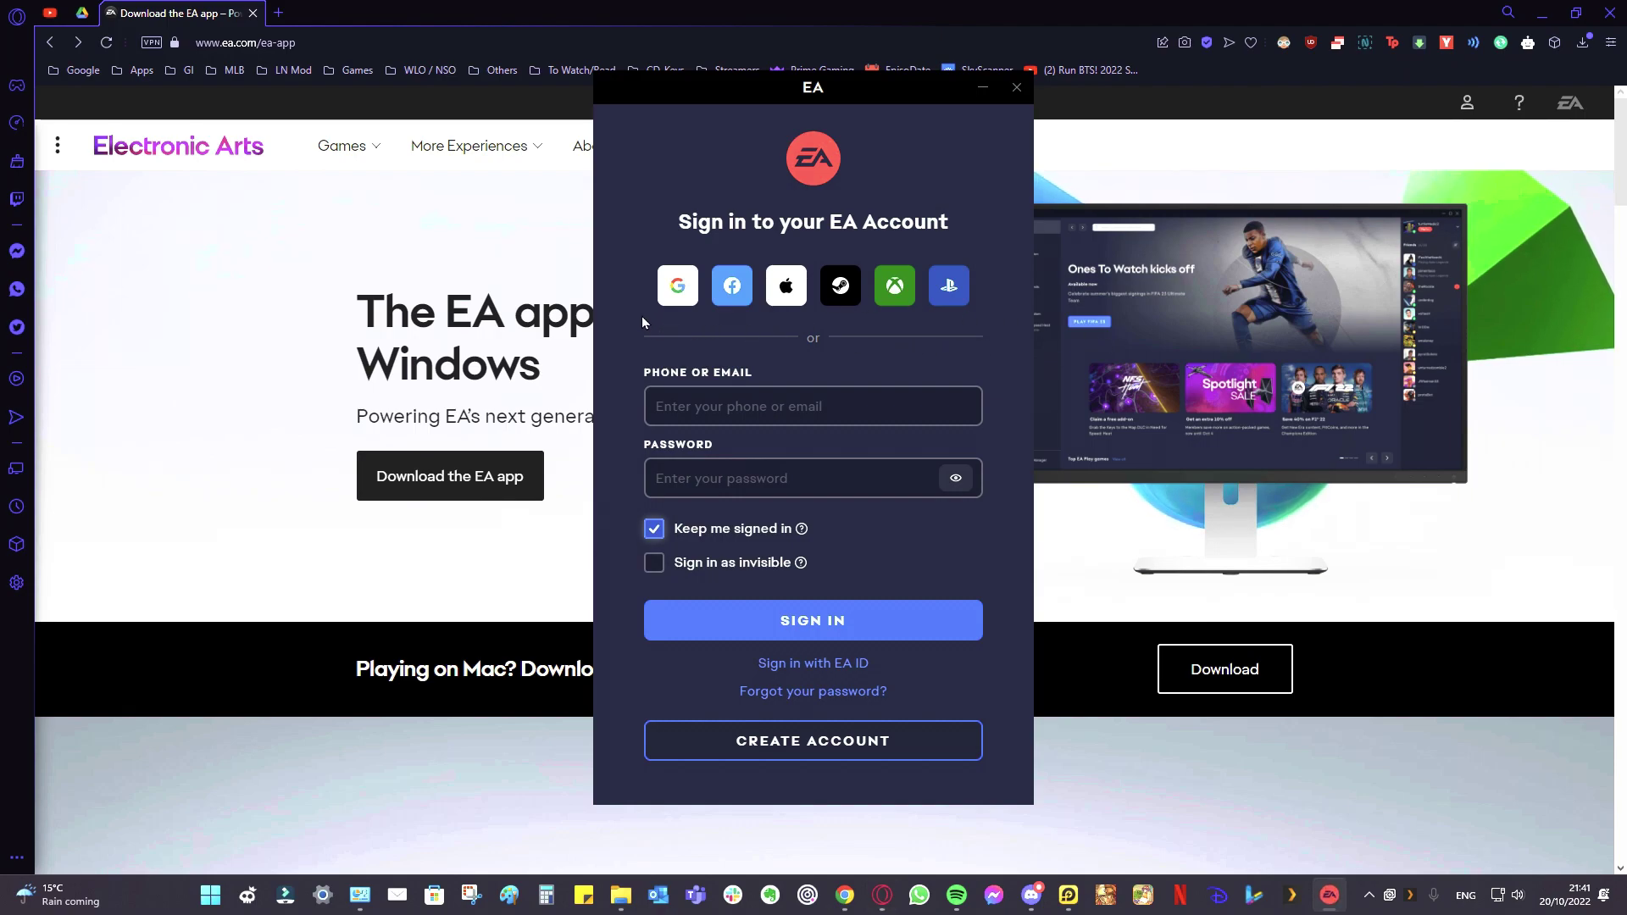
pyautogui.click(676, 284)
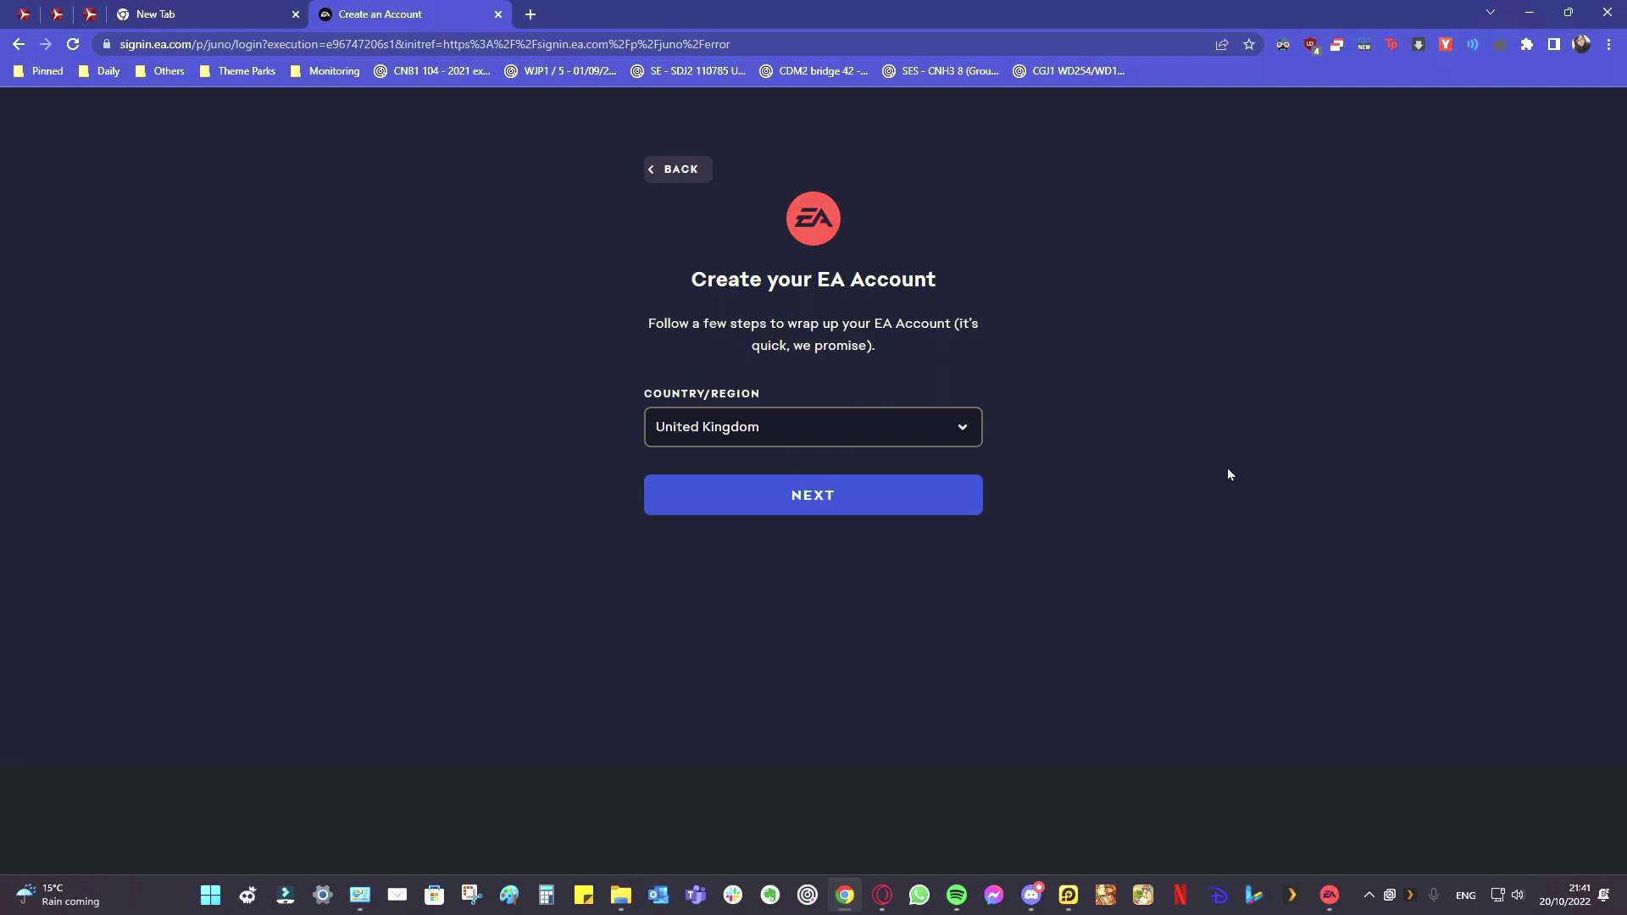
# Create the EA account for United Kingdom, ticking only the User Agreement consent, and accept the cookies in the EA app
pyautogui.press('Return')
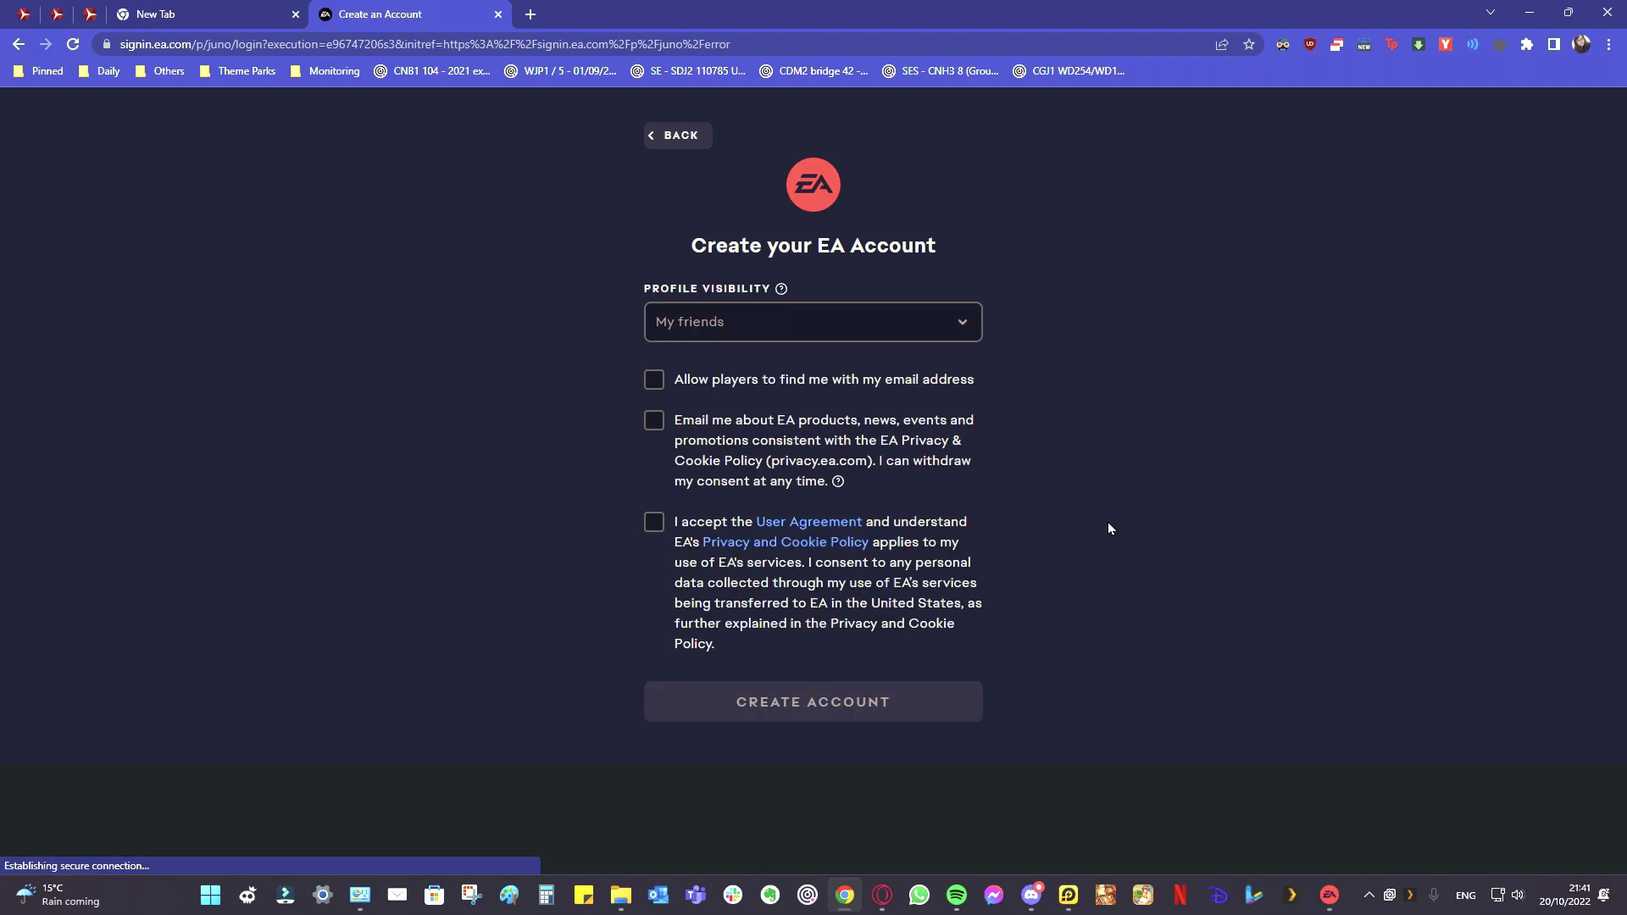
pyautogui.press('Tab')
pyautogui.press('Tab')
pyautogui.press('Tab')
pyautogui.press('space')
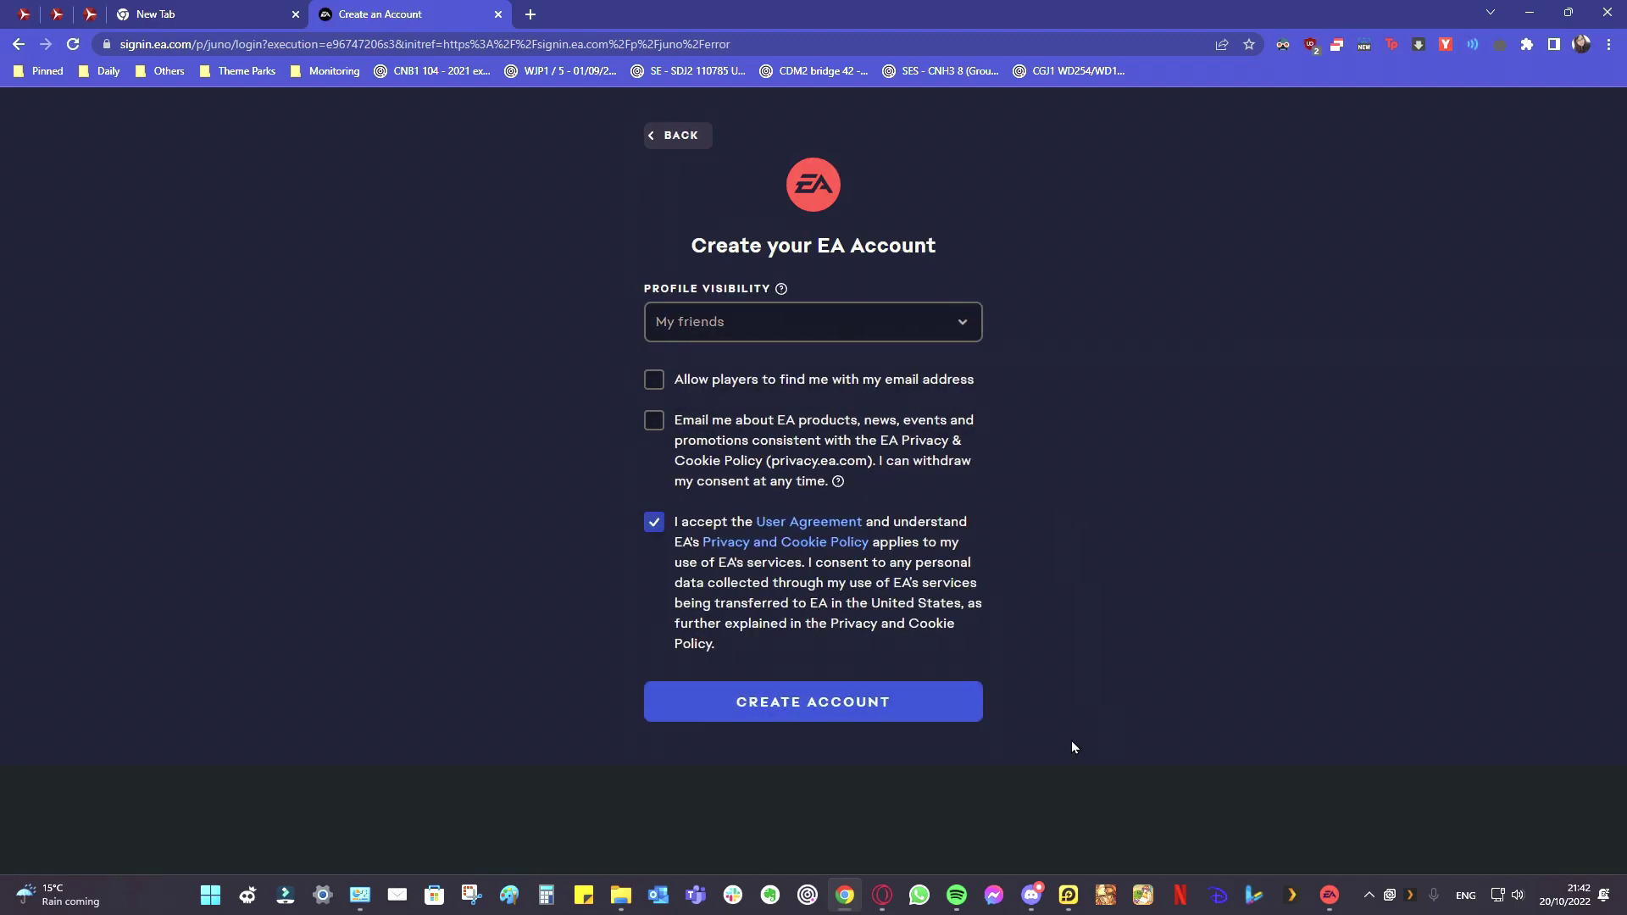
pyautogui.press('Return')
pyautogui.click(875, 669)
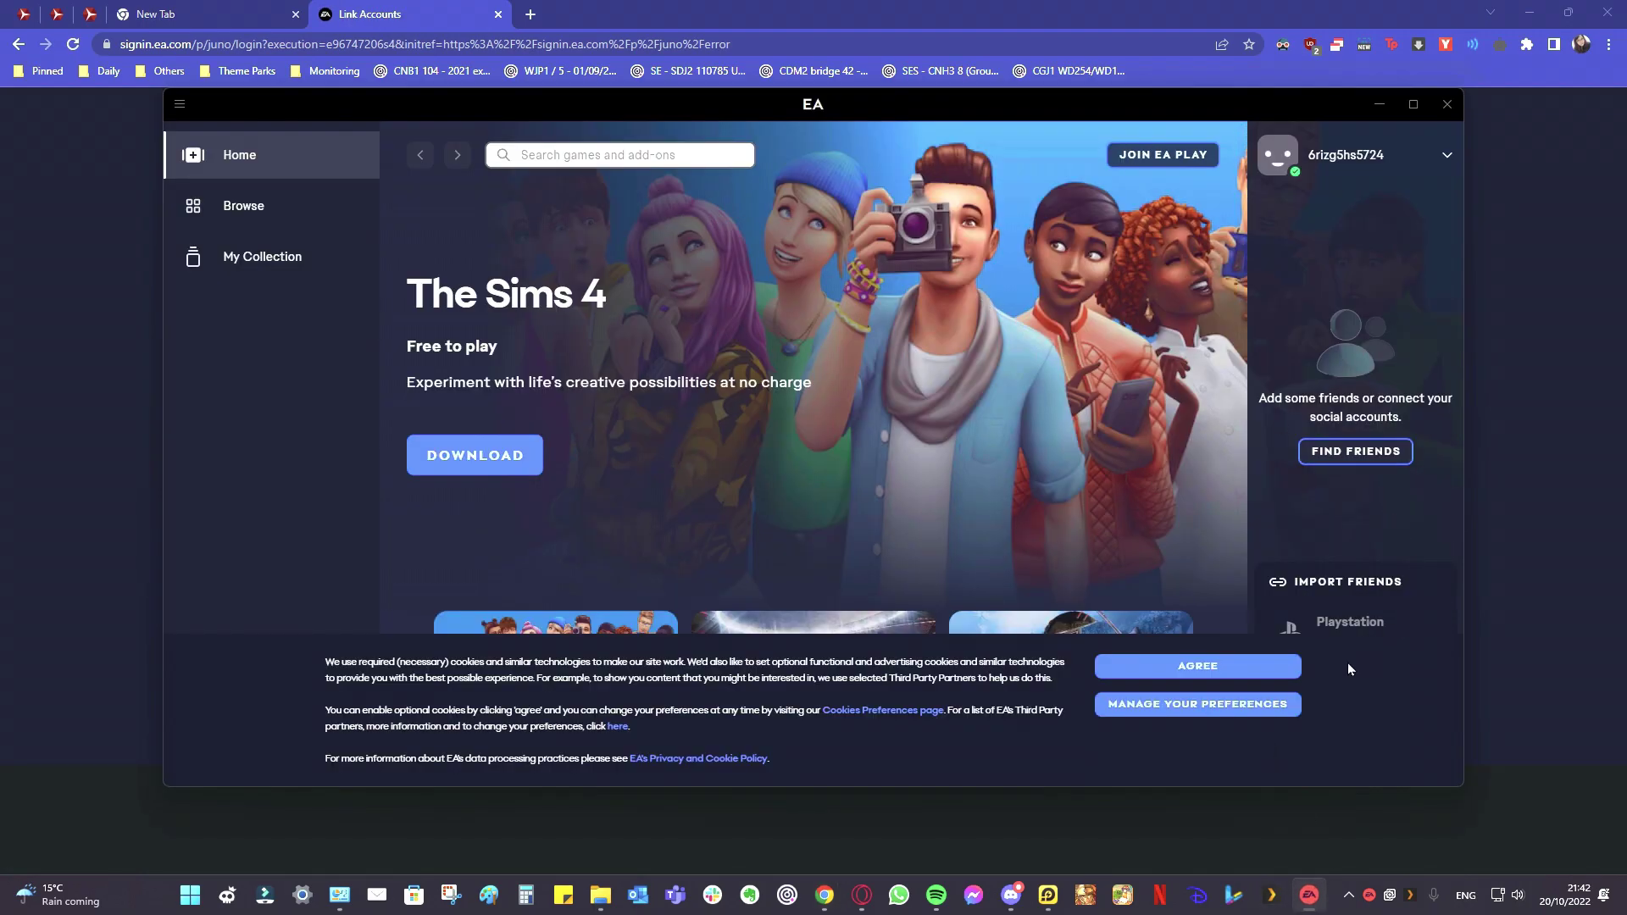
pyautogui.click(1195, 663)
pyautogui.click(1347, 156)
pyautogui.click(1380, 204)
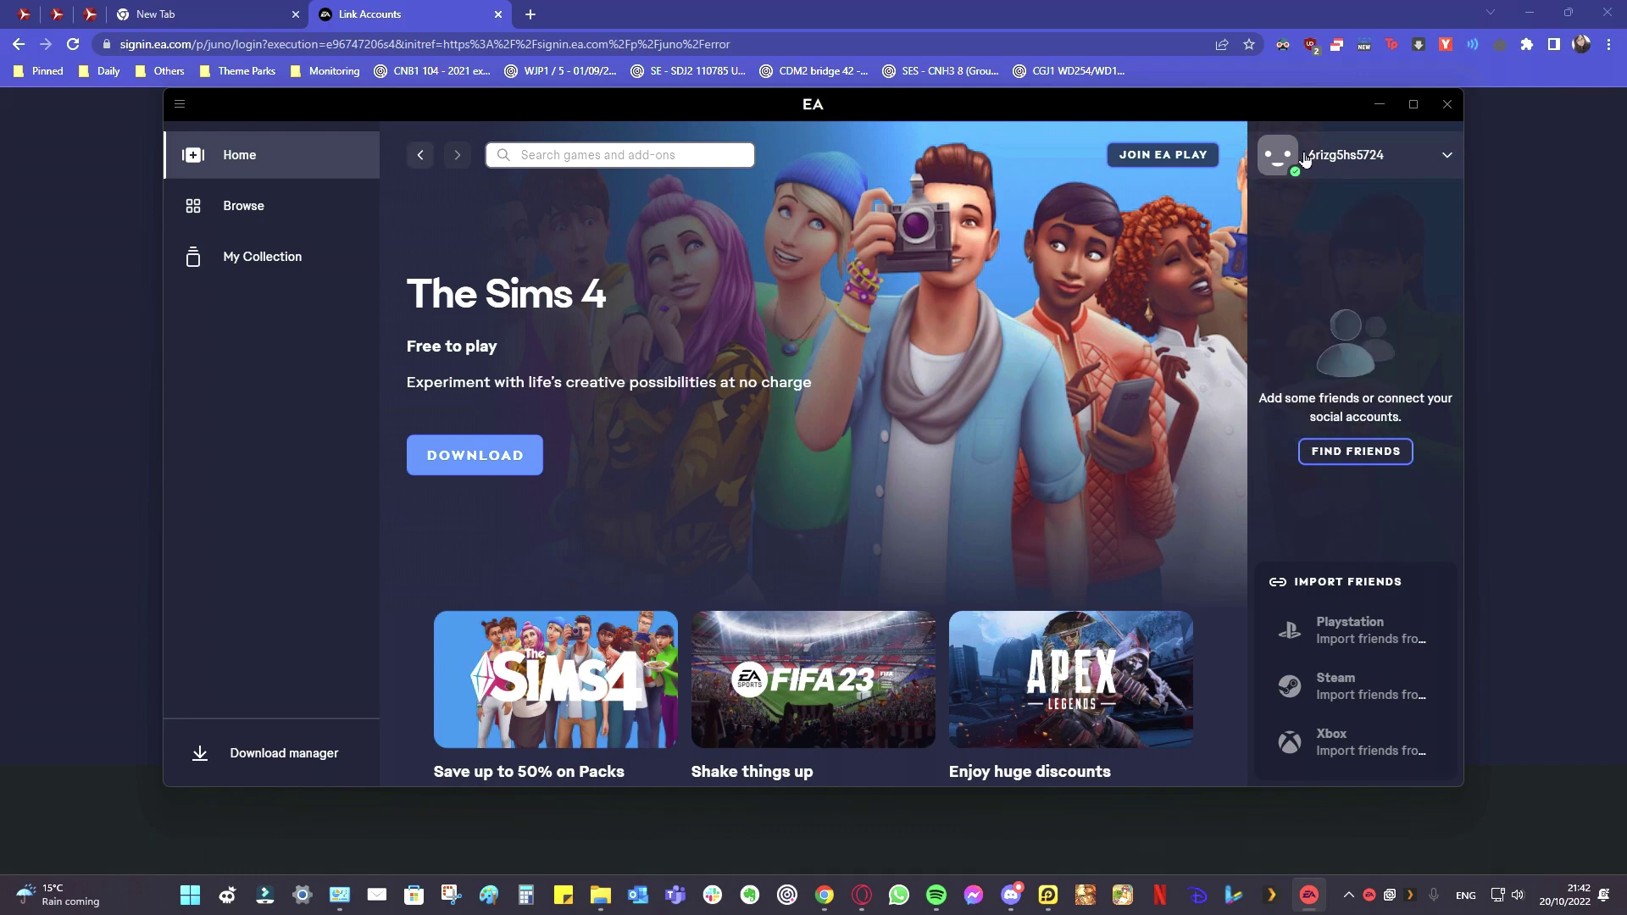
pyautogui.click(1375, 163)
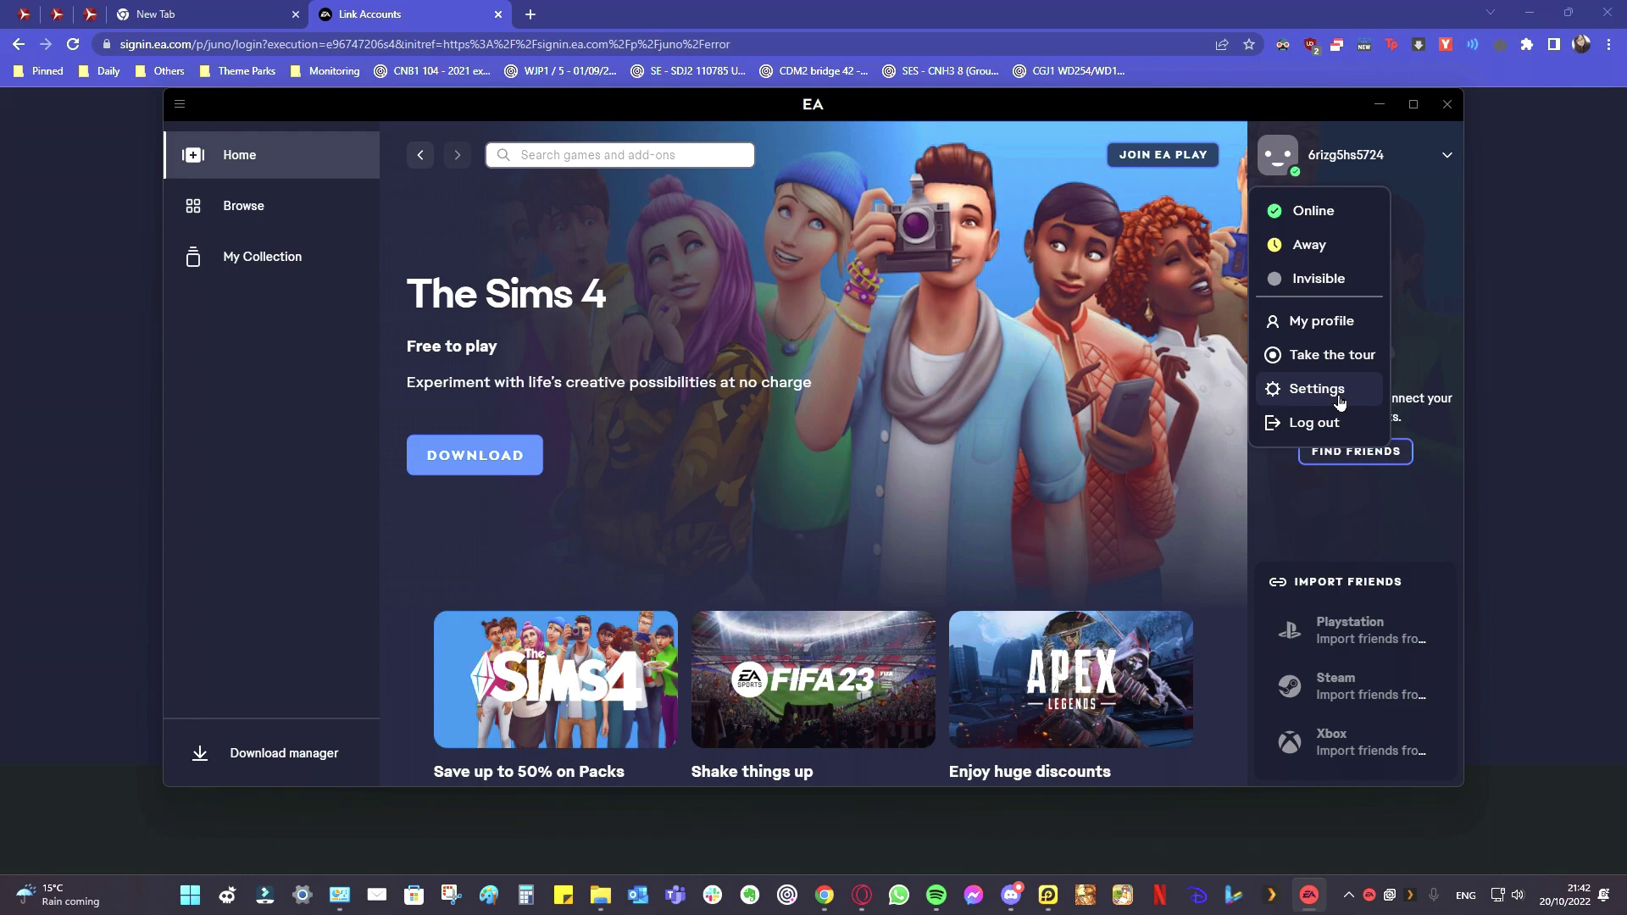
pyautogui.click(1431, 307)
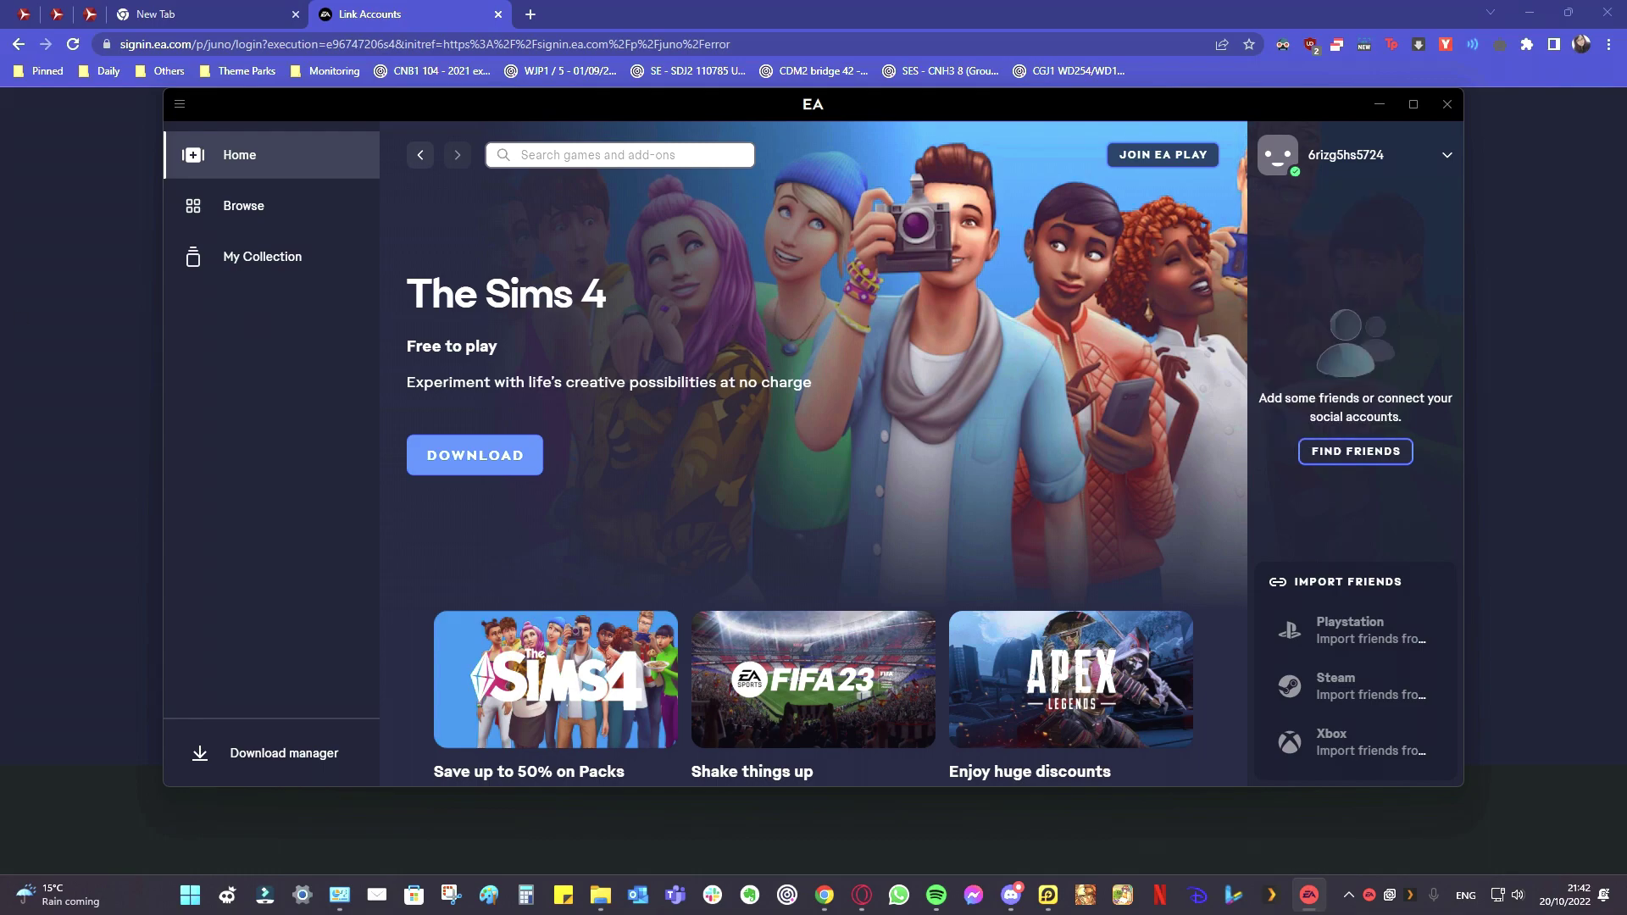
# Request the free The Sims 4 download to bring up its download options
pyautogui.click(495, 455)
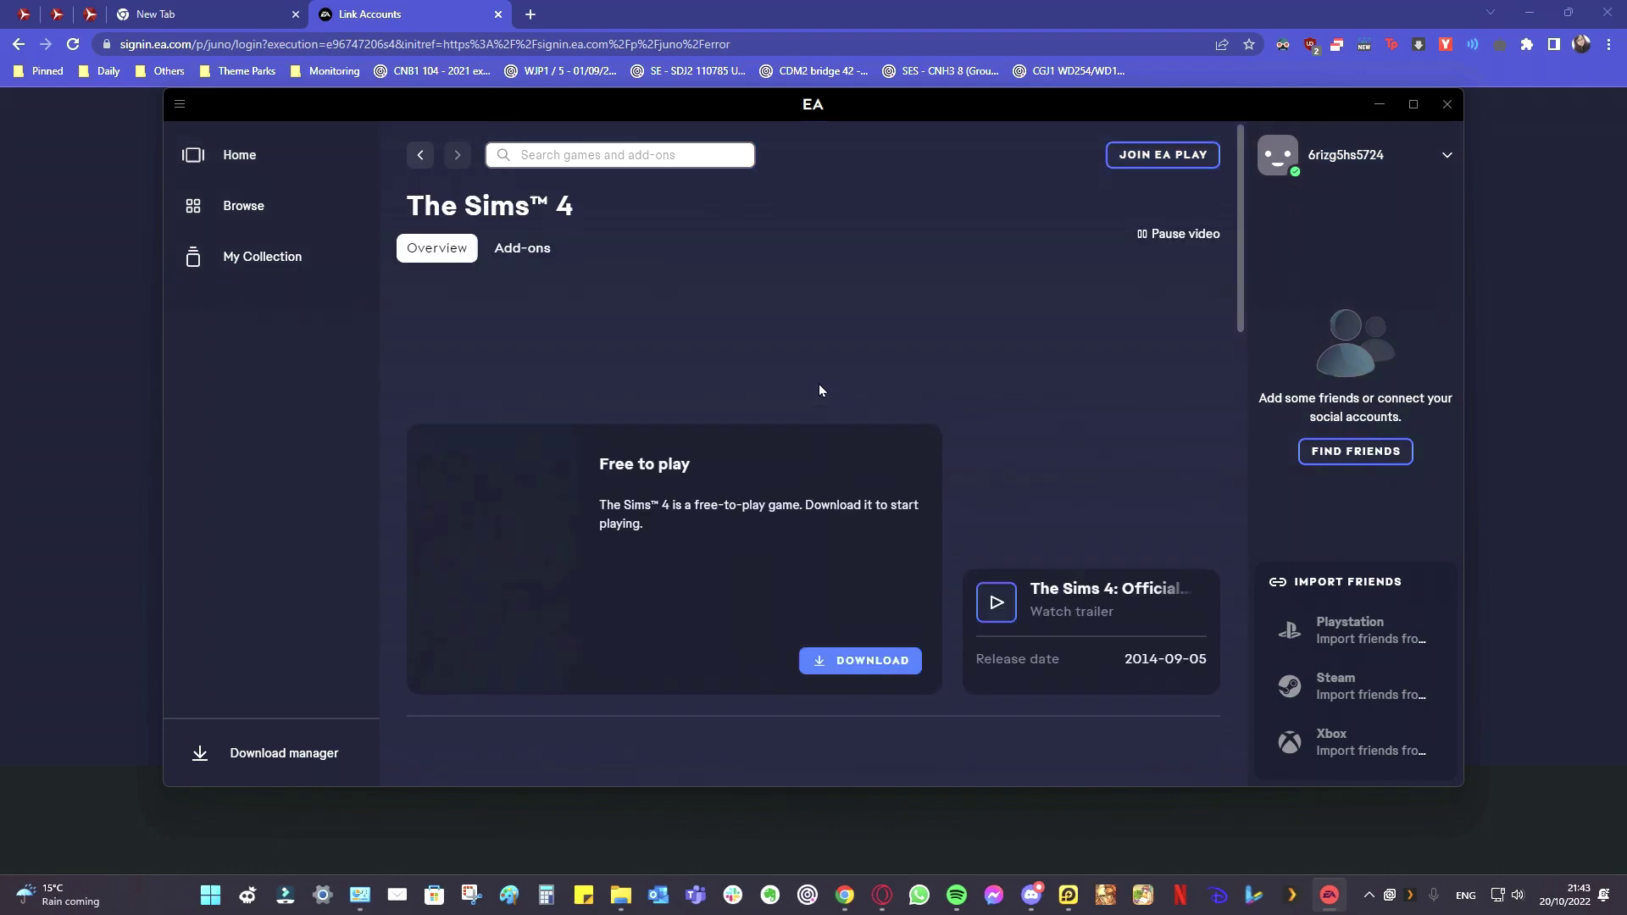
pyautogui.click(860, 660)
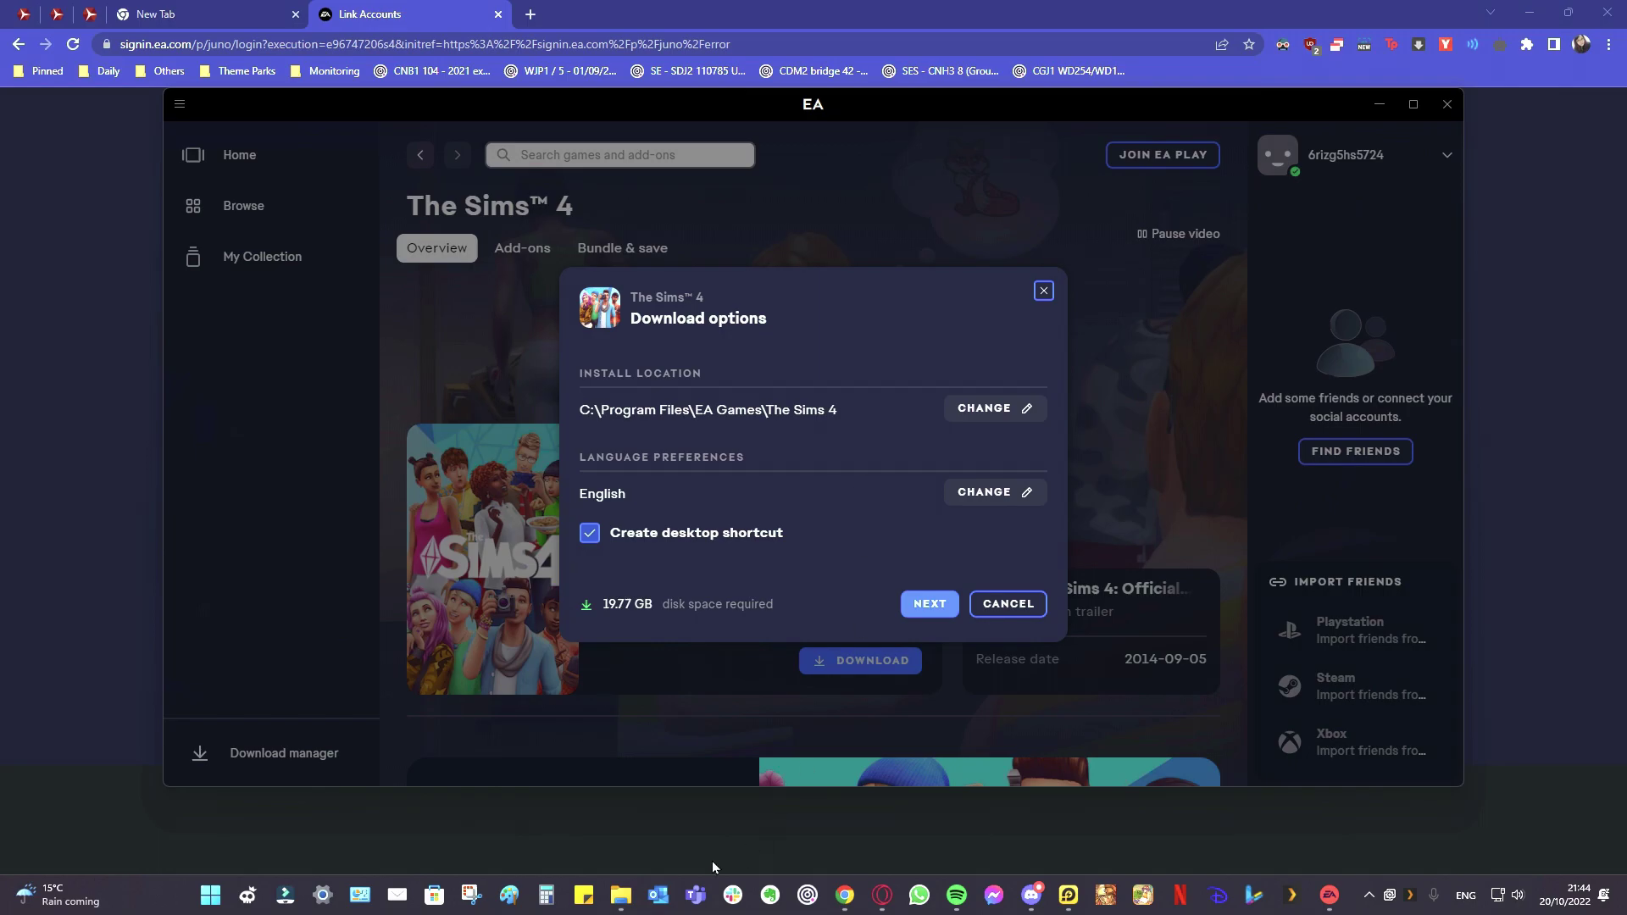
# Switch to File Explorer and check the Electronic Arts folder in Documents for existing Sims user data
pyautogui.click(621, 895)
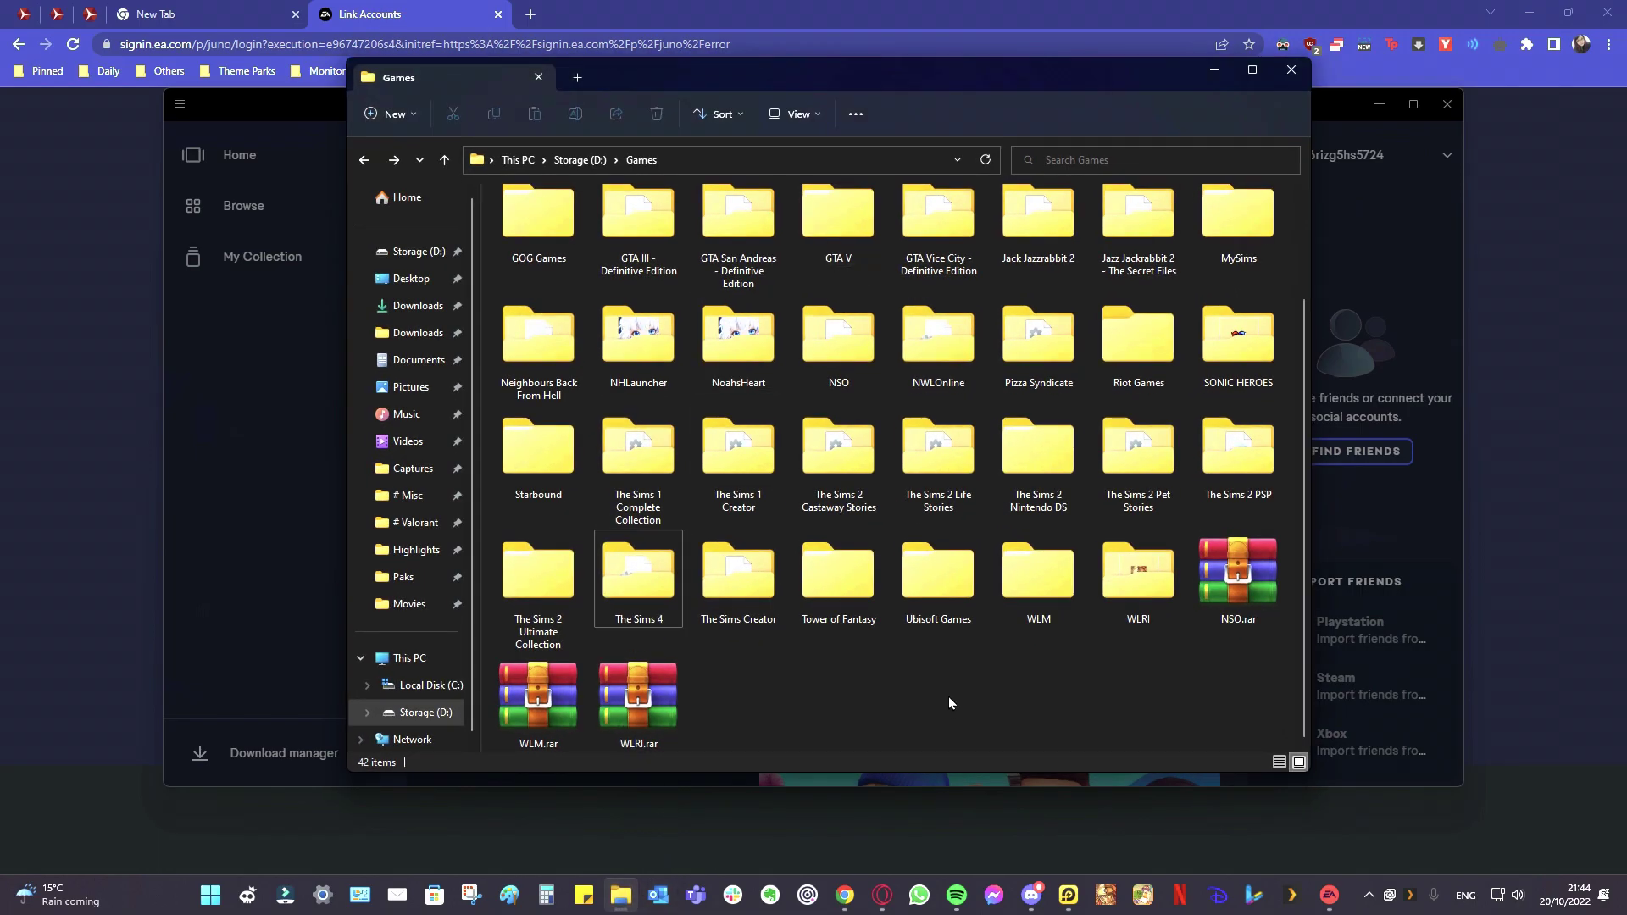
pyautogui.click(417, 332)
pyautogui.click(417, 360)
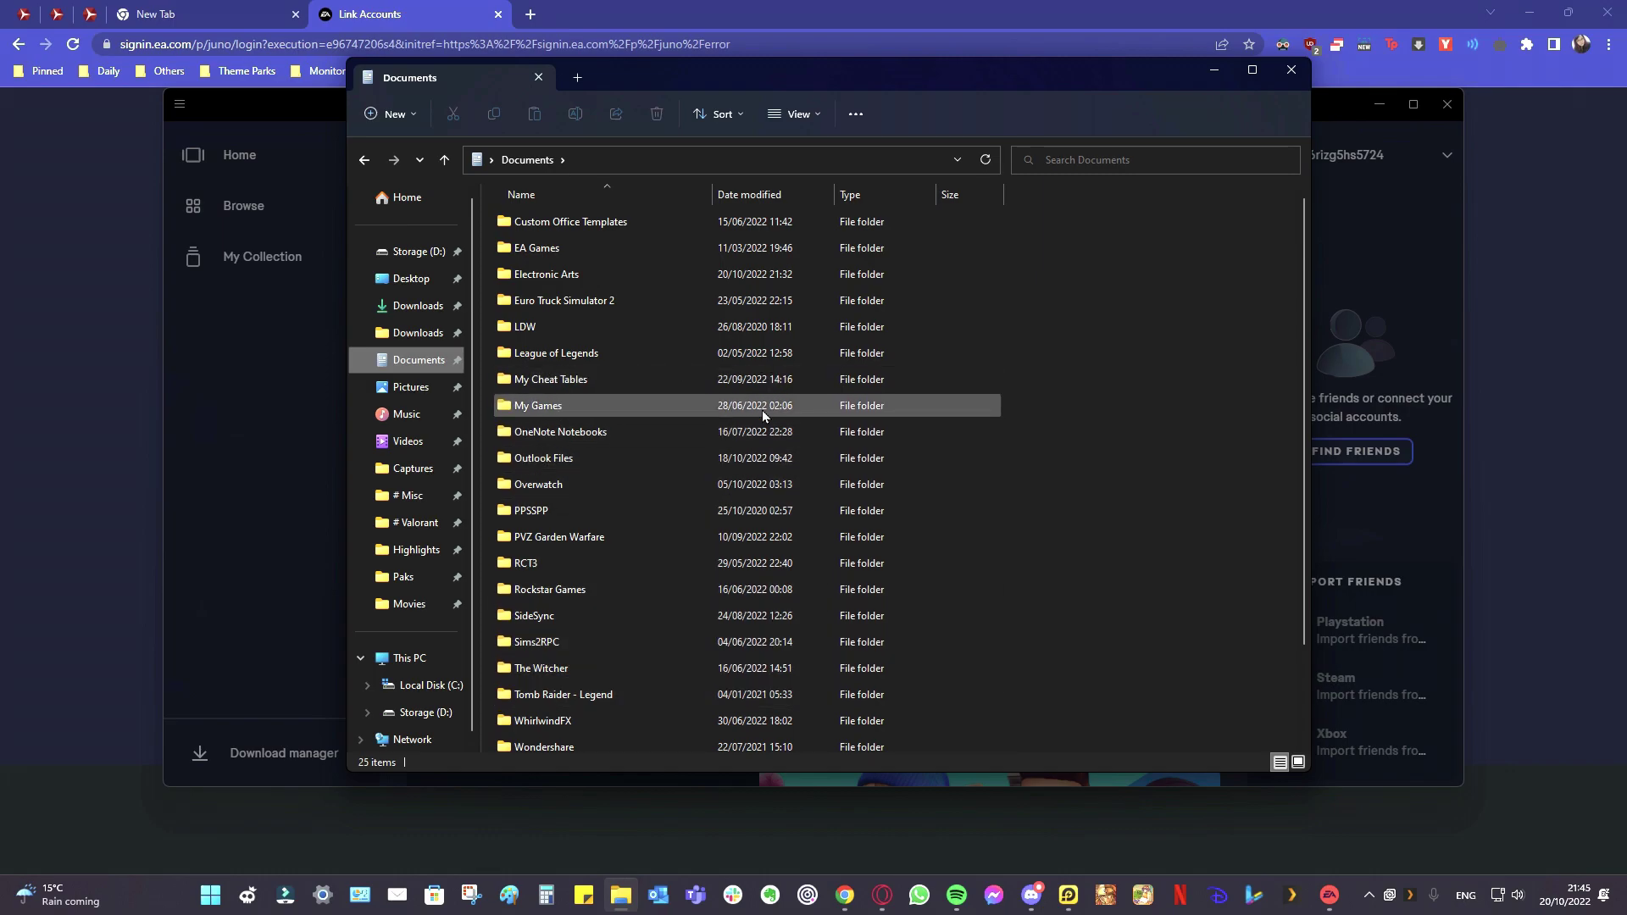
pyautogui.doubleClick(569, 274)
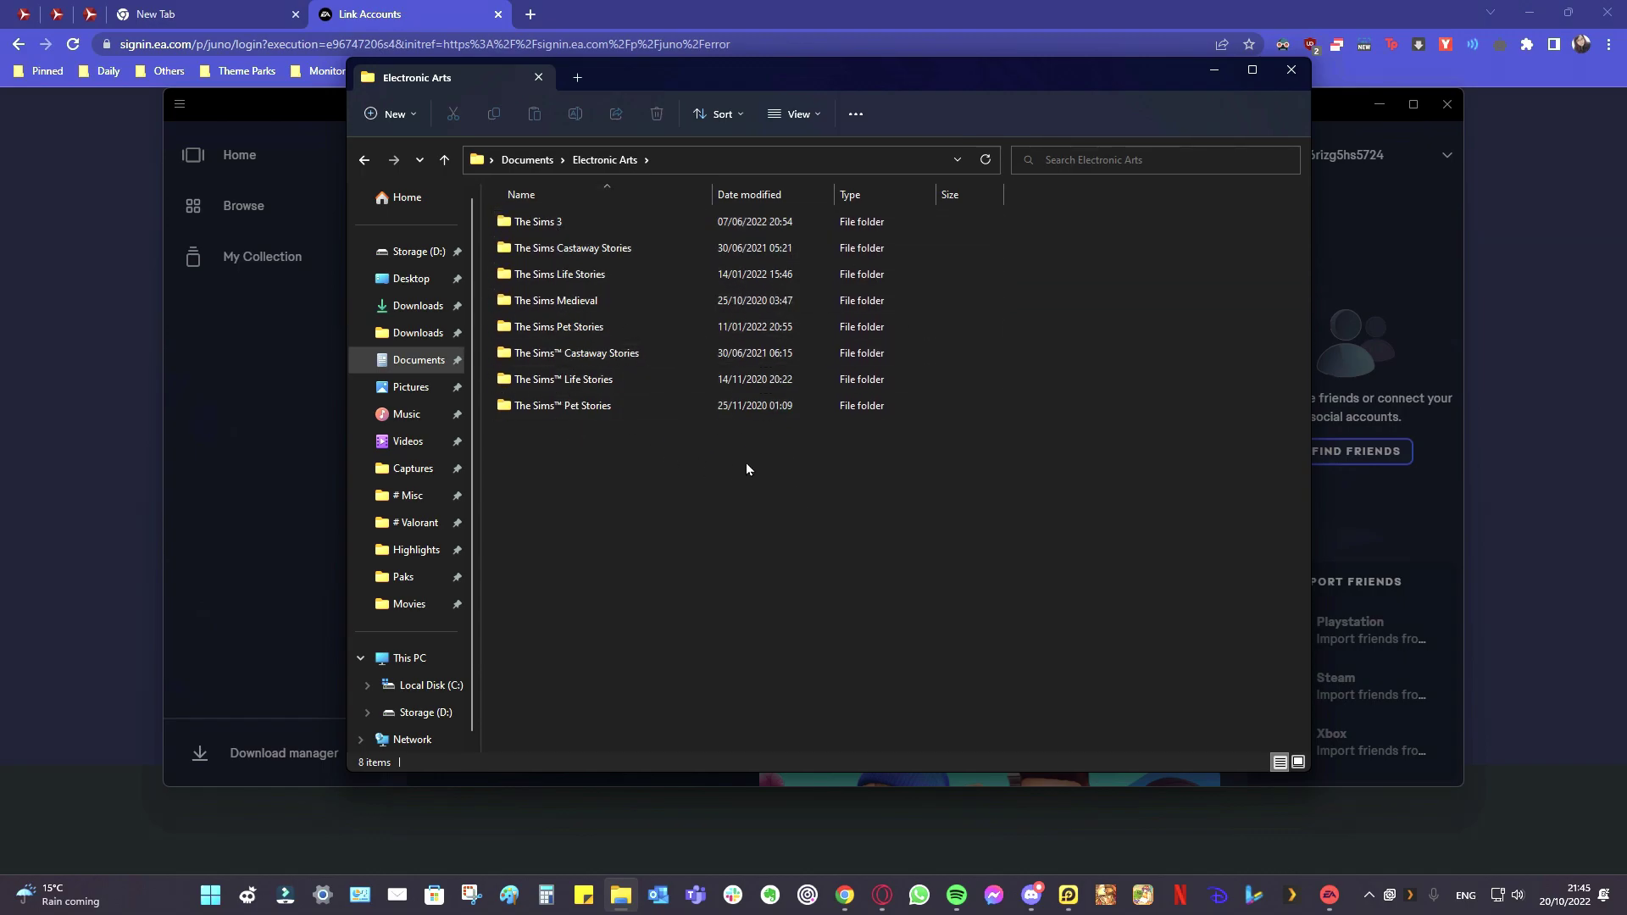
# Compare The Sims 4 folder on Storage (D:) with the Sims folders in Documents\Electronic Arts and the move options there
pyautogui.click(417, 713)
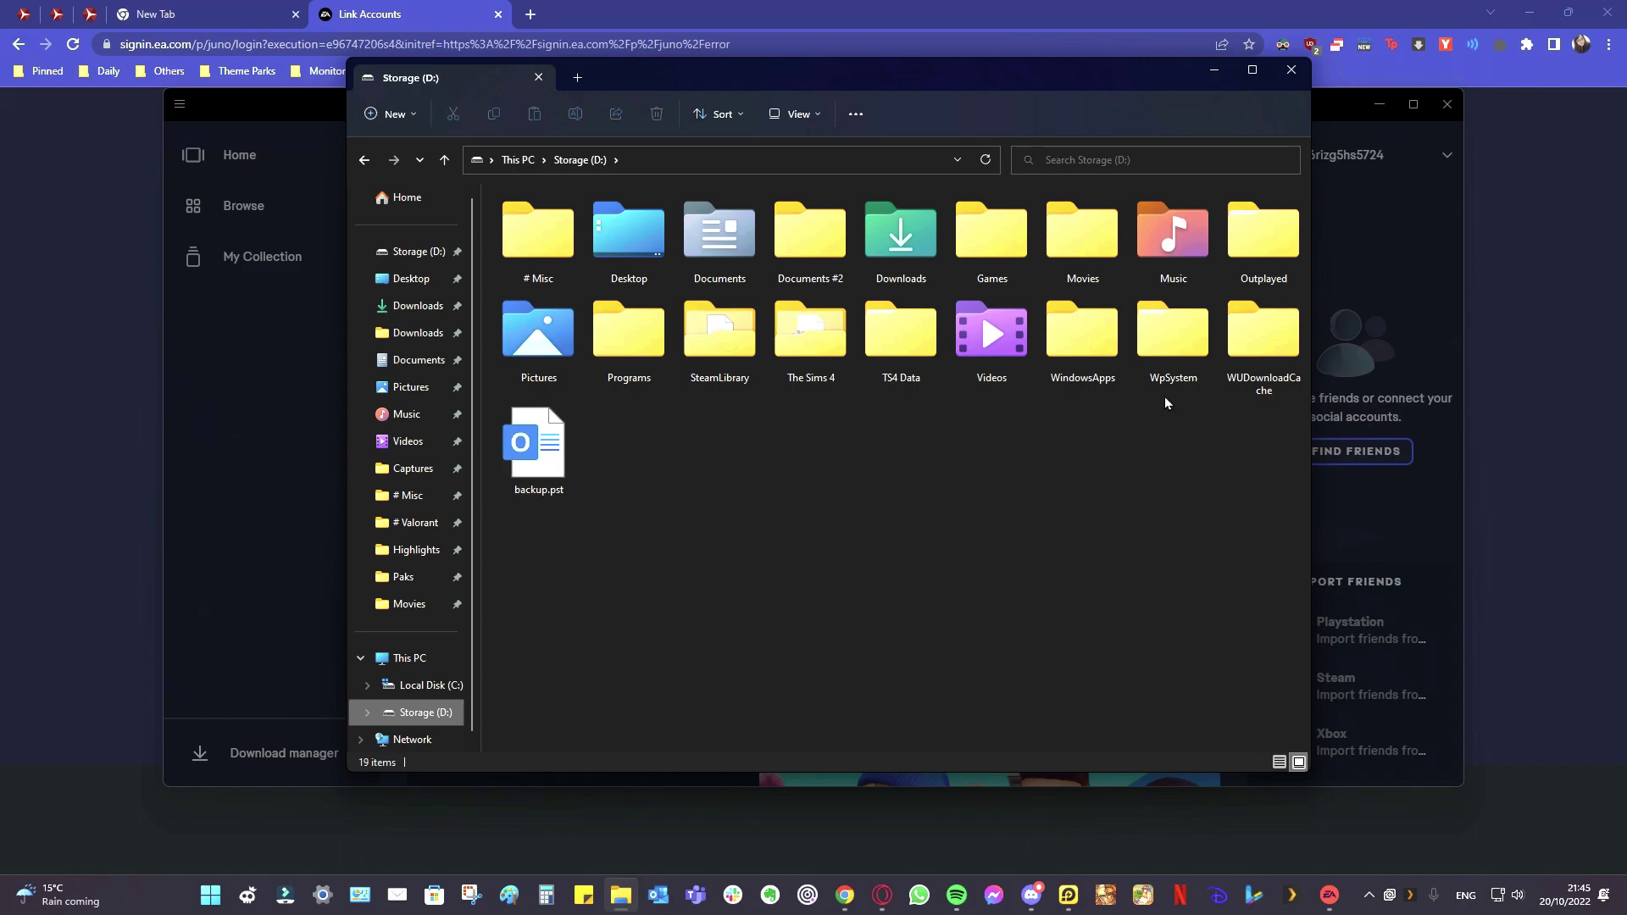
pyautogui.click(830, 350)
pyautogui.click(950, 455)
pyautogui.click(828, 380)
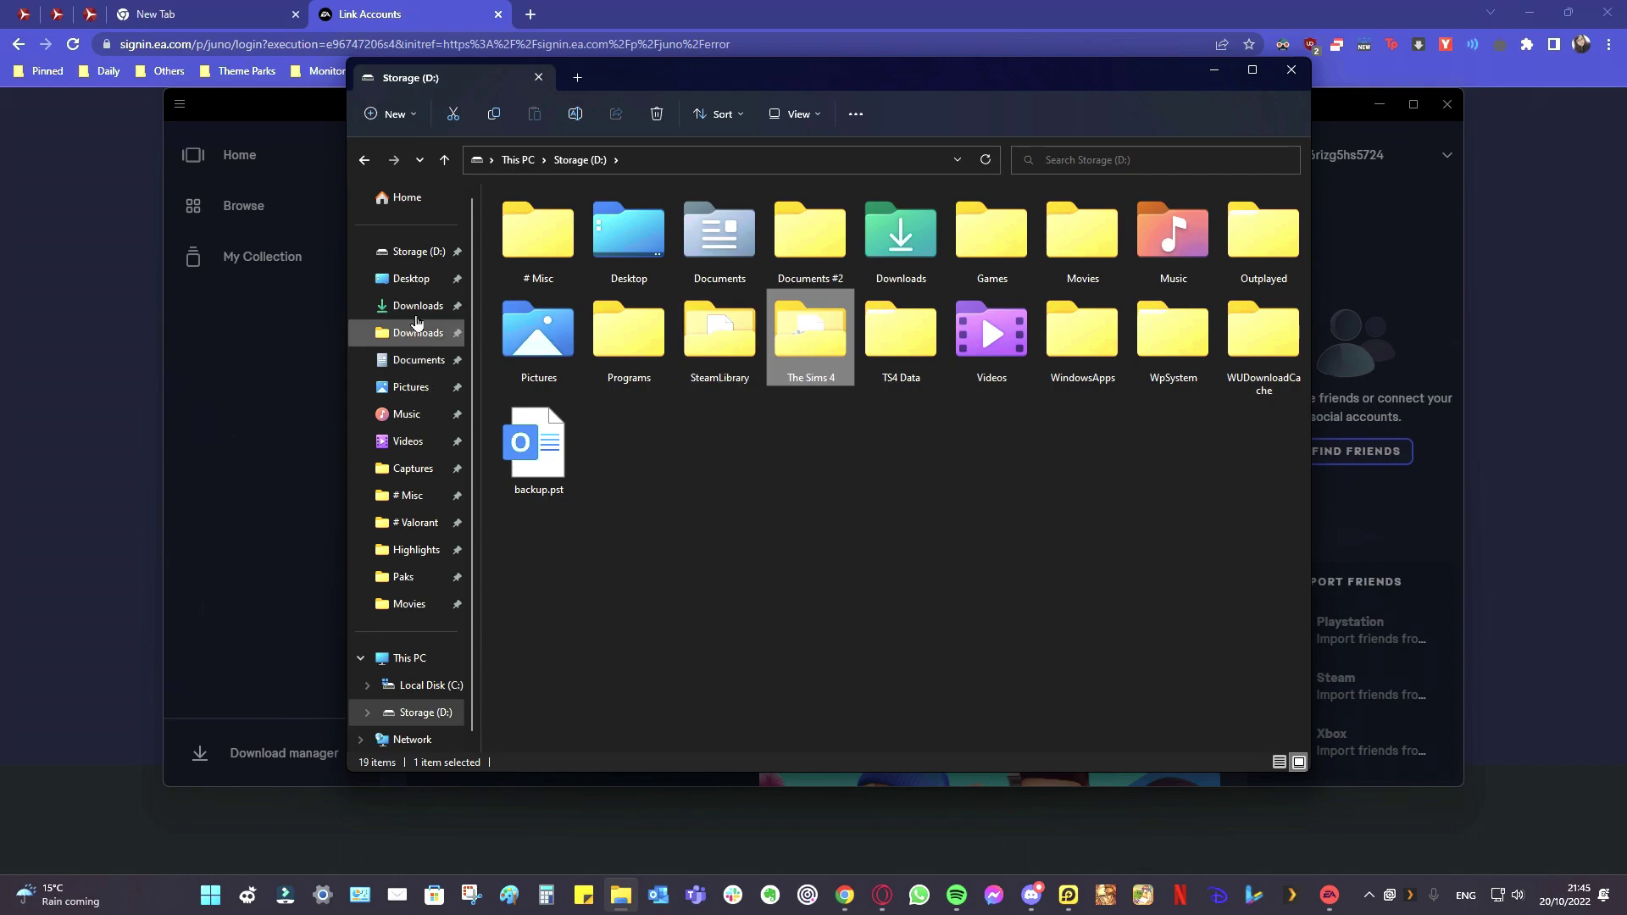
pyautogui.hotkey('alt', 'Left')
pyautogui.rightClick(544, 224)
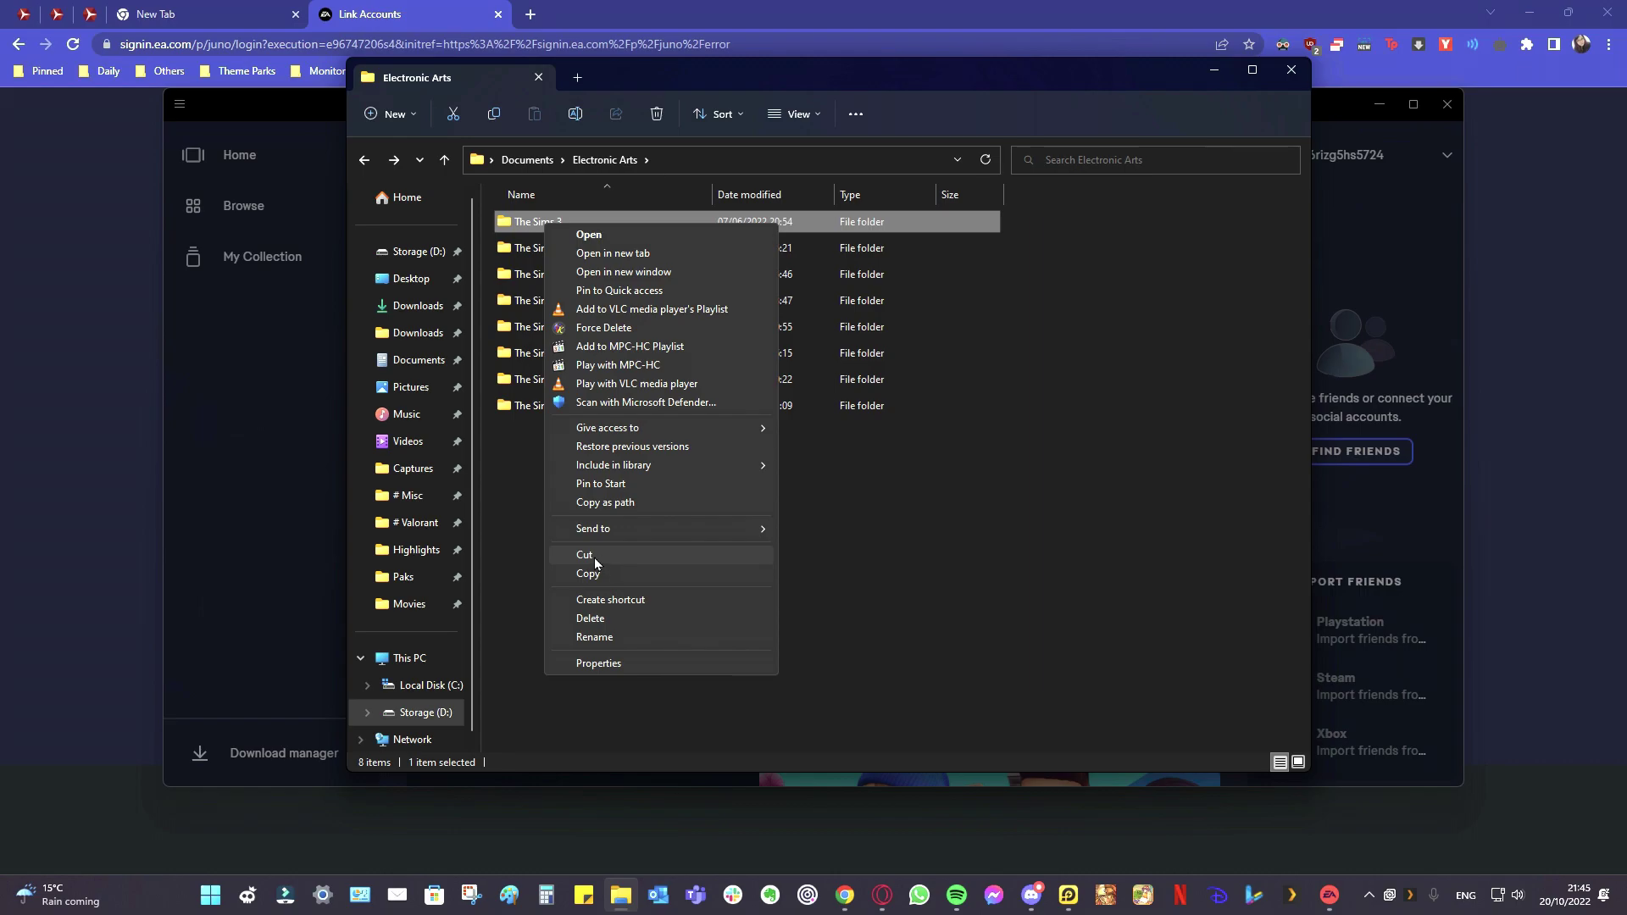
pyautogui.click(541, 496)
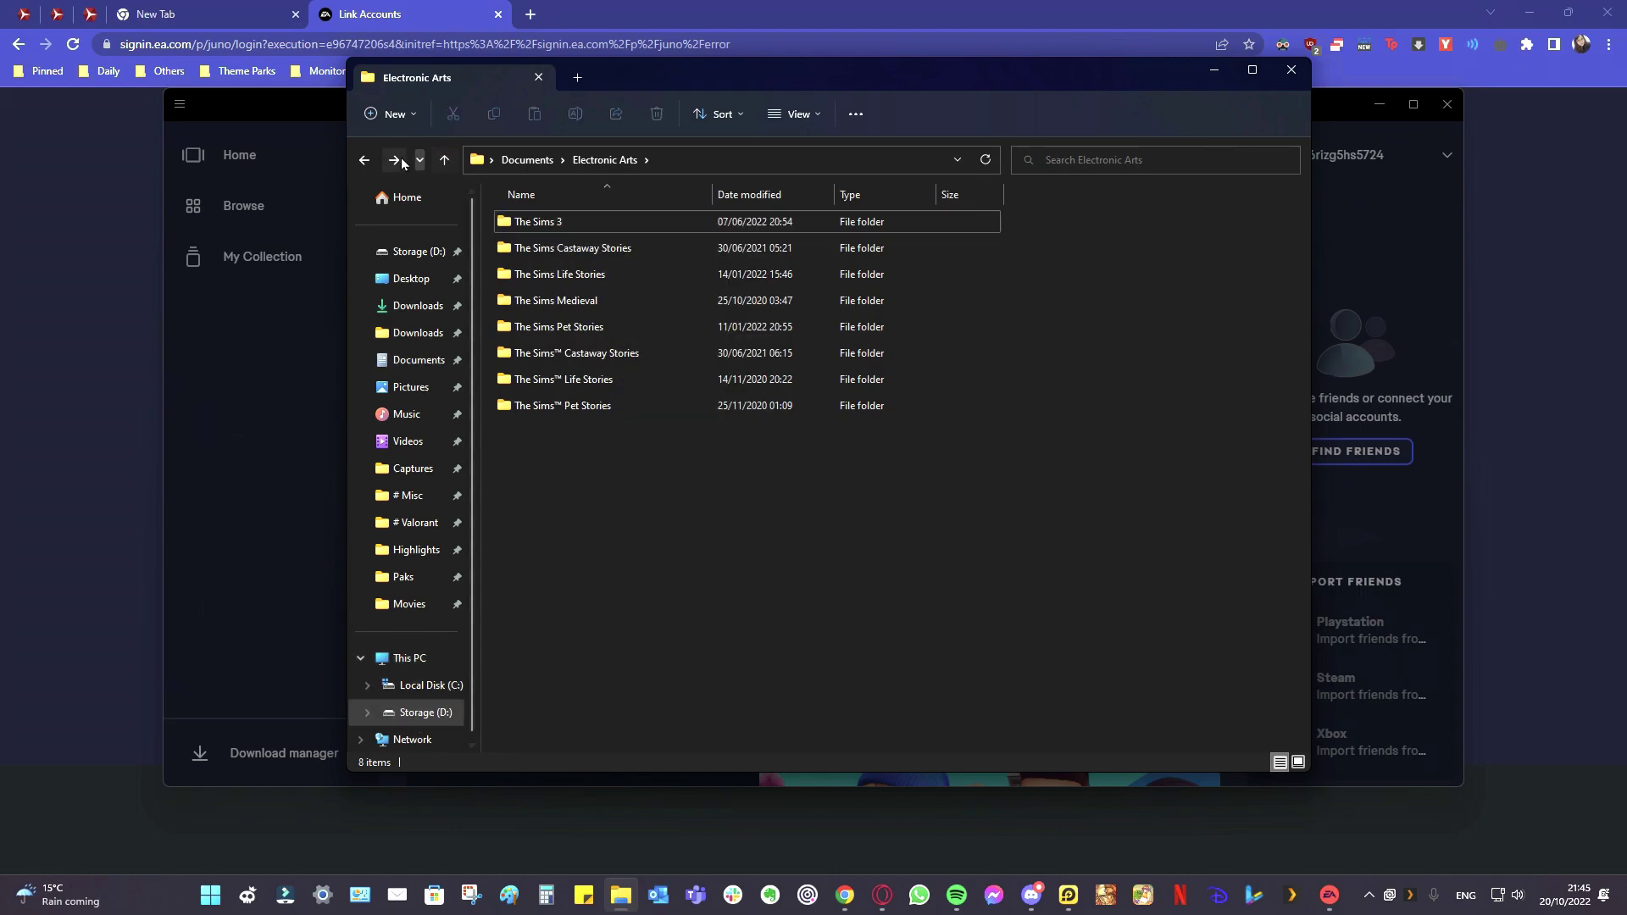
pyautogui.click(362, 164)
pyautogui.click(444, 160)
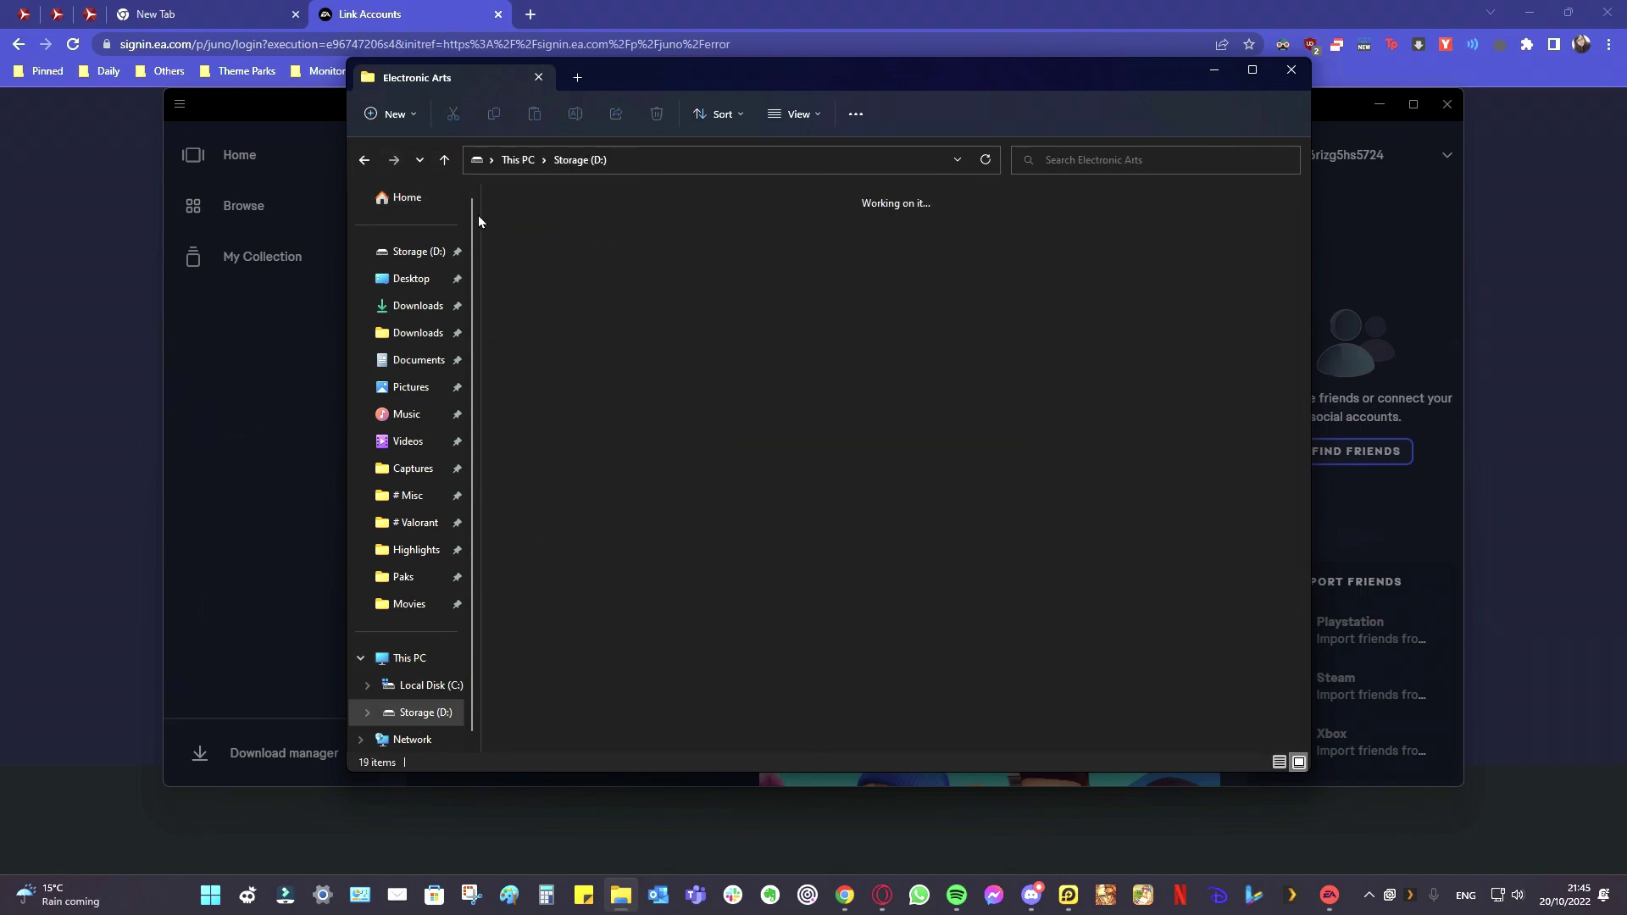
pyautogui.click(821, 403)
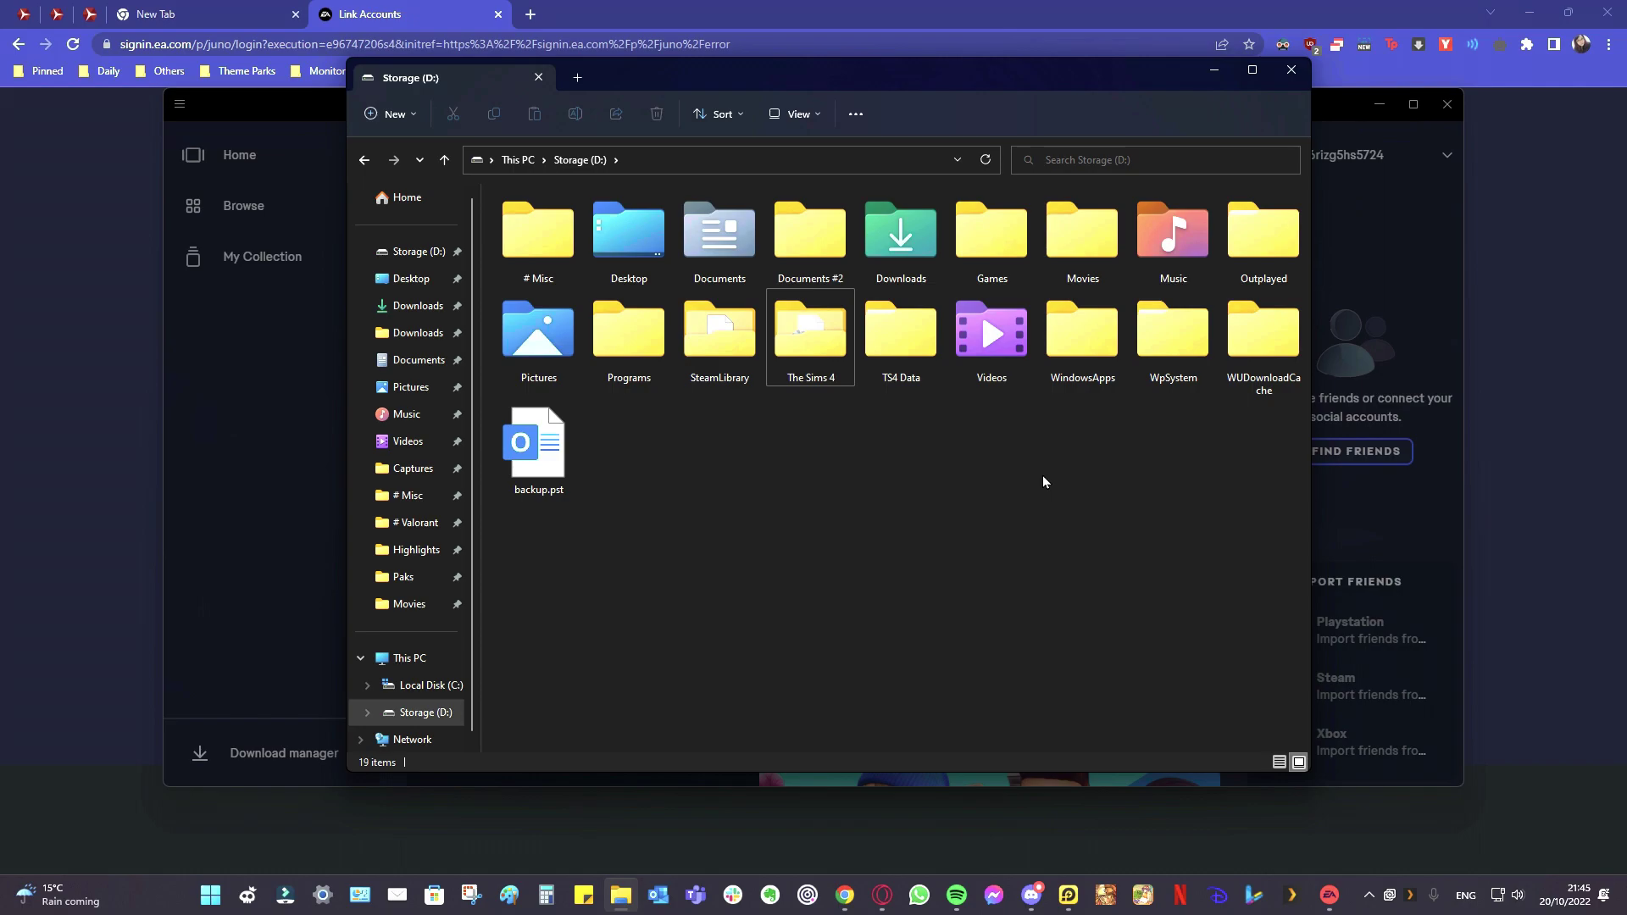
# Review the installed programs in Control Panel's Programs and Features for an existing The Sims 4 installation
pyautogui.click(360, 897)
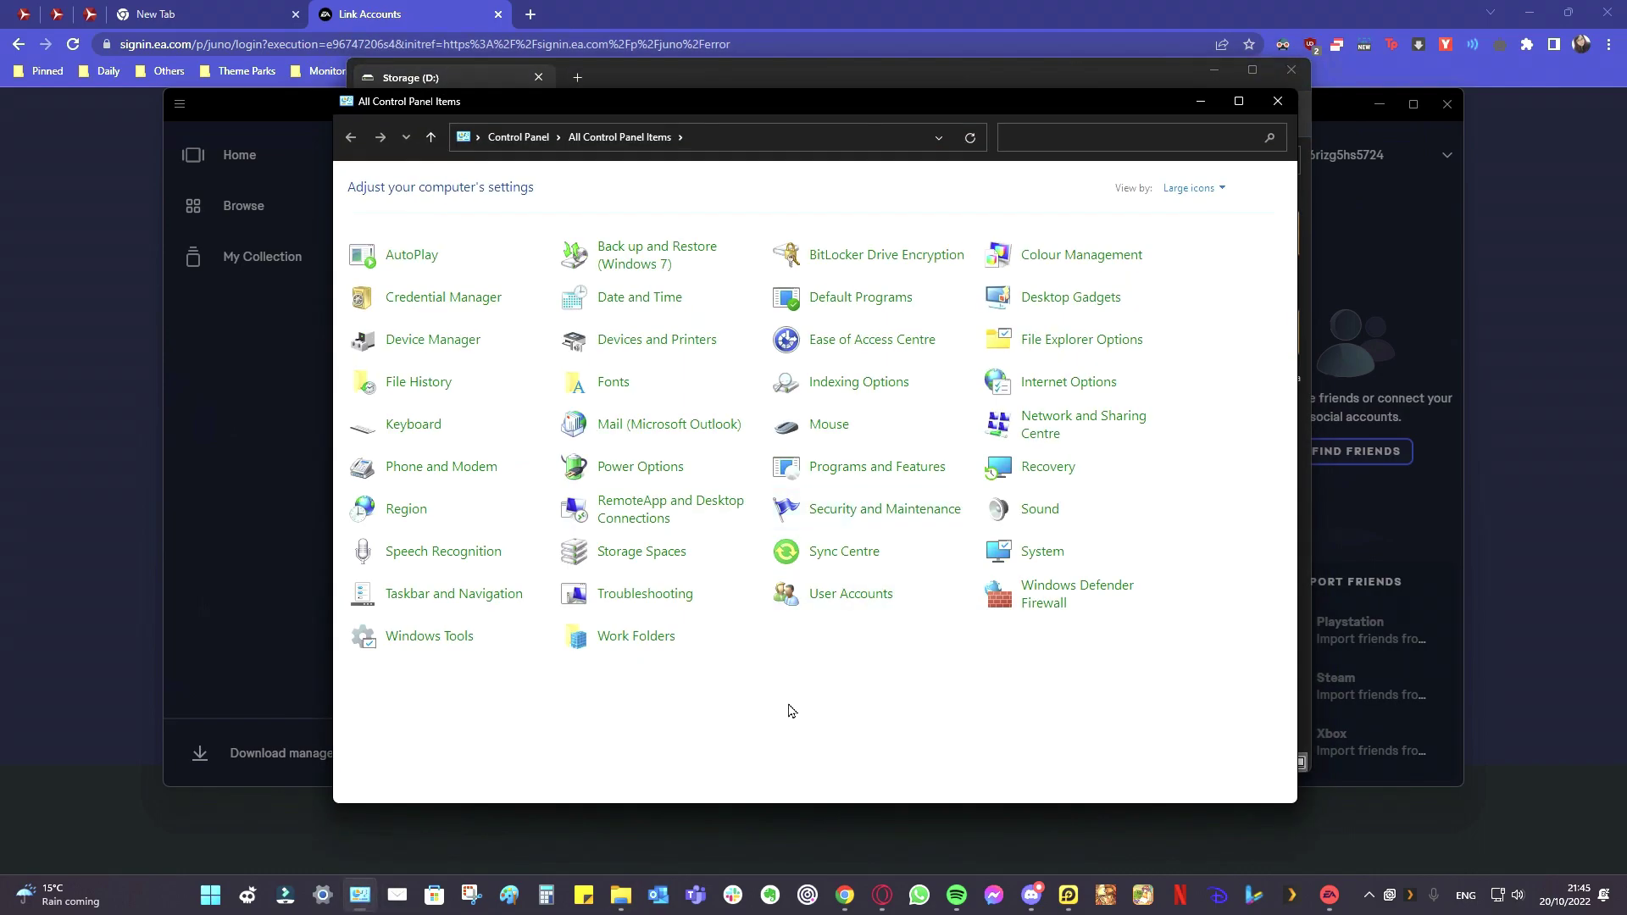
pyautogui.click(210, 897)
pyautogui.click(210, 900)
pyautogui.click(915, 480)
pyautogui.scroll(-6, 851, 666)
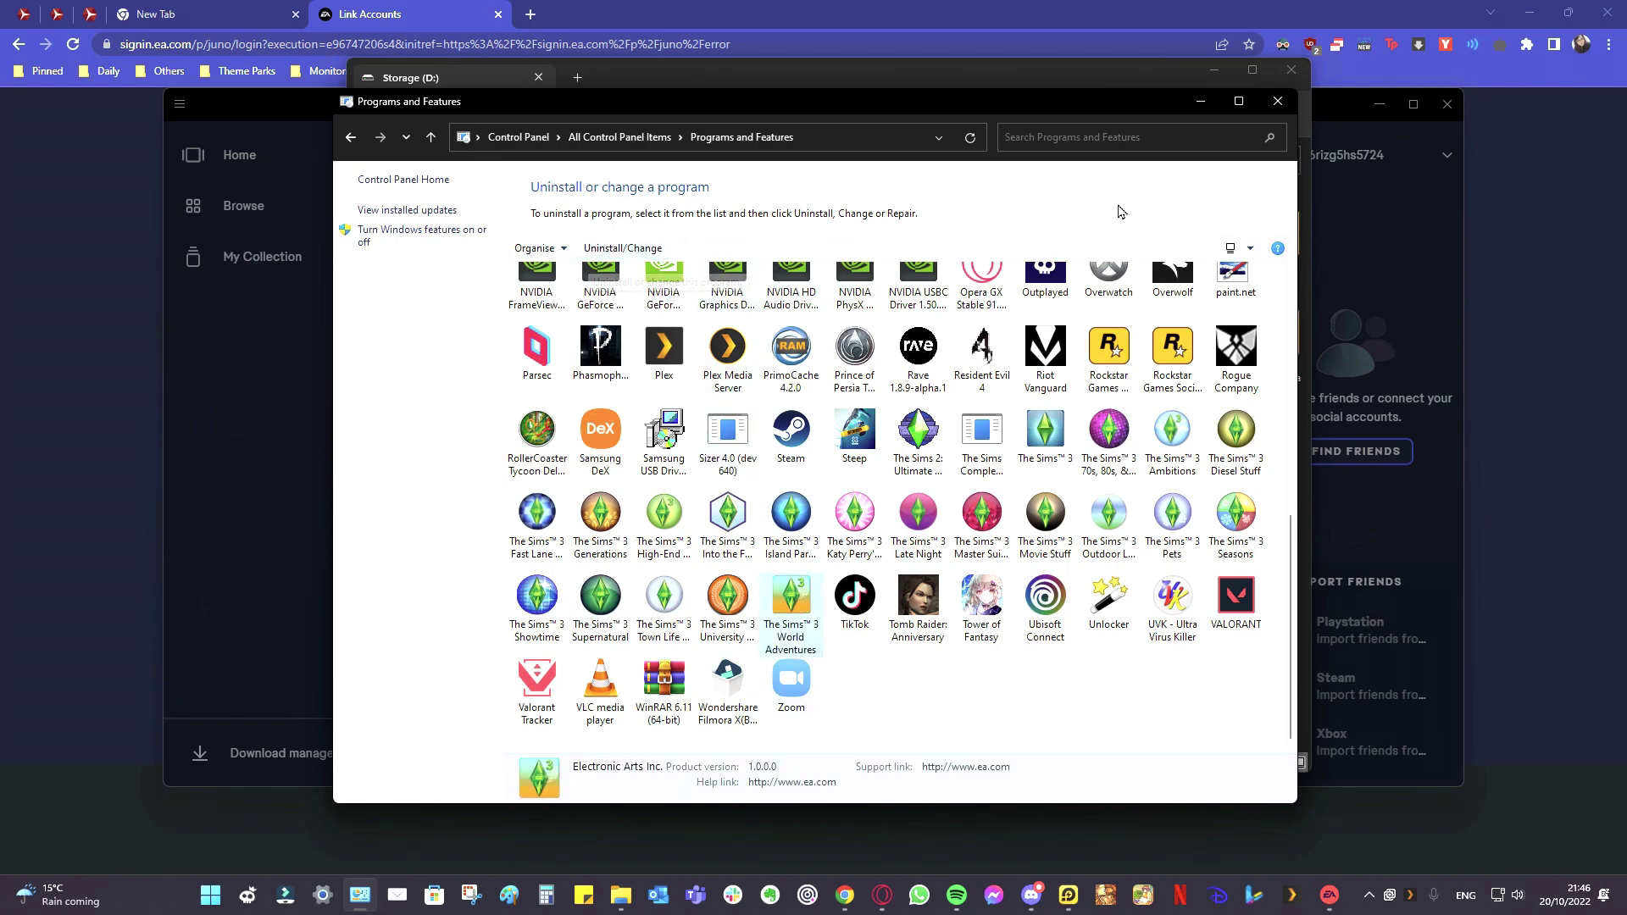
pyautogui.click(1208, 104)
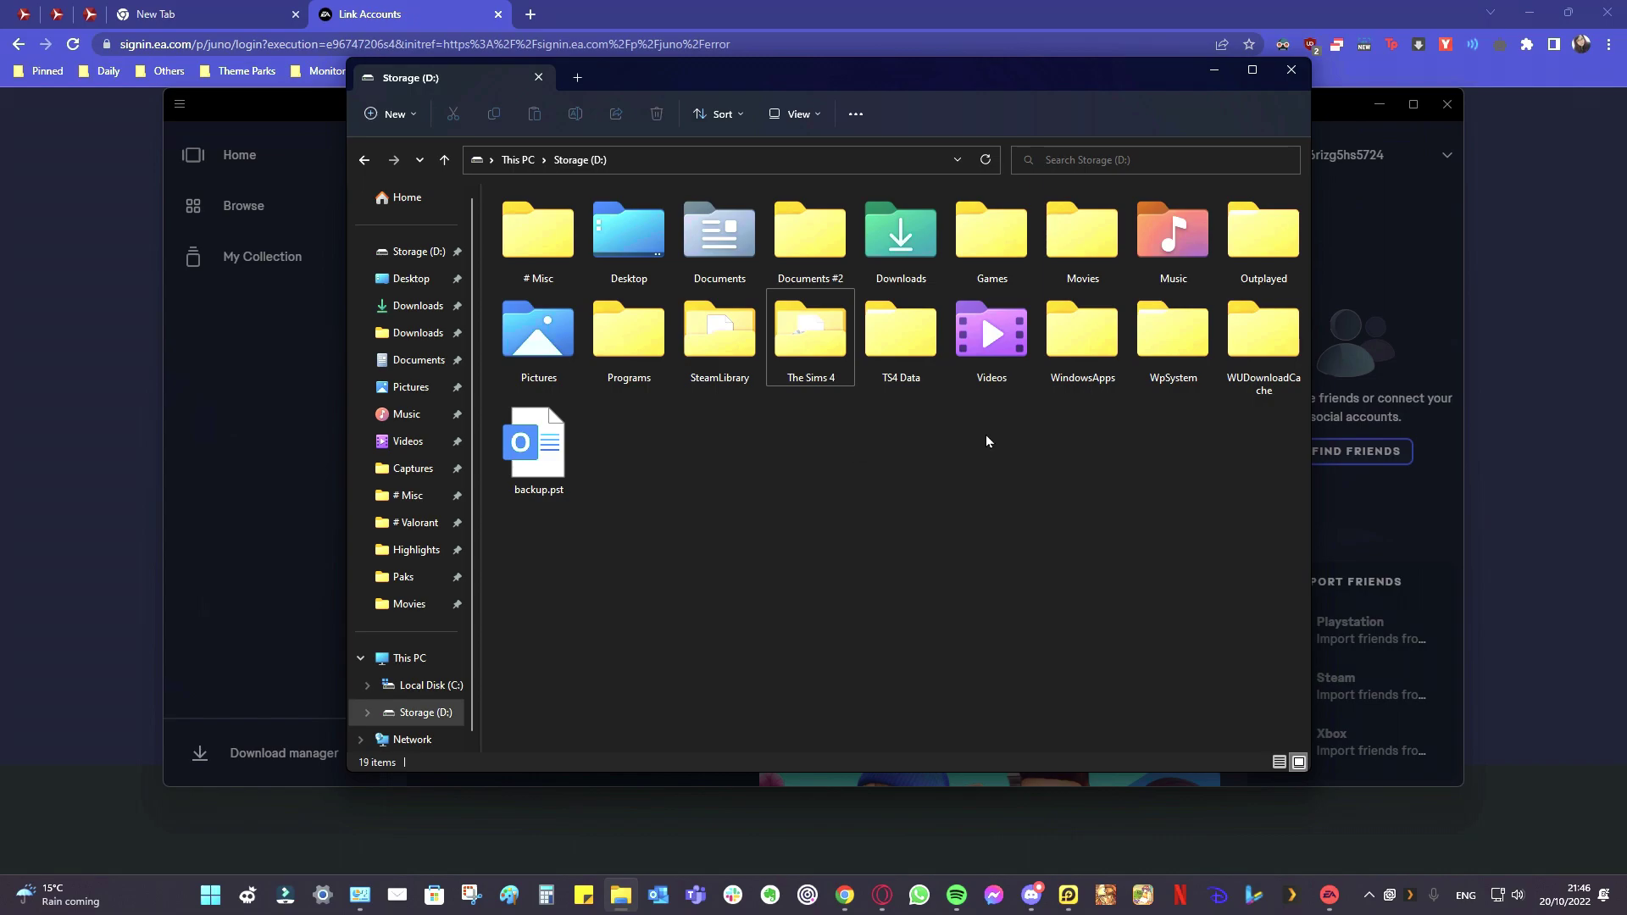
# Permanently delete the old The Sims 4 folder from D:\Games and return to the EA app
pyautogui.doubleClick(1003, 251)
pyautogui.scroll(-2, 772, 686)
pyautogui.click(614, 624)
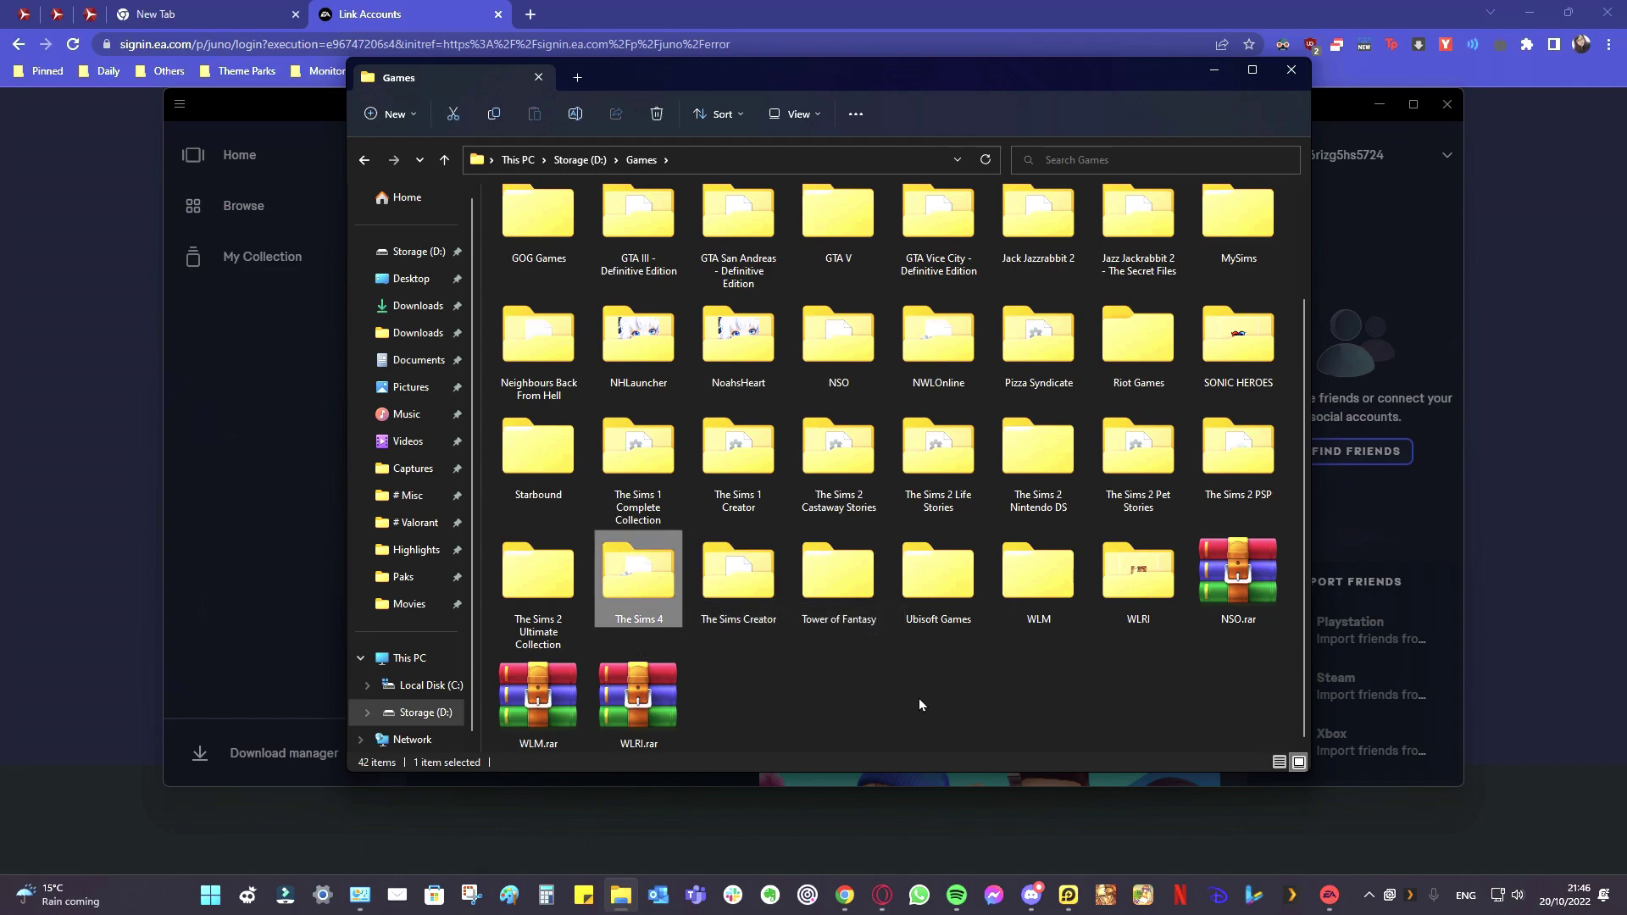
pyautogui.hotkey('shift', 'Delete')
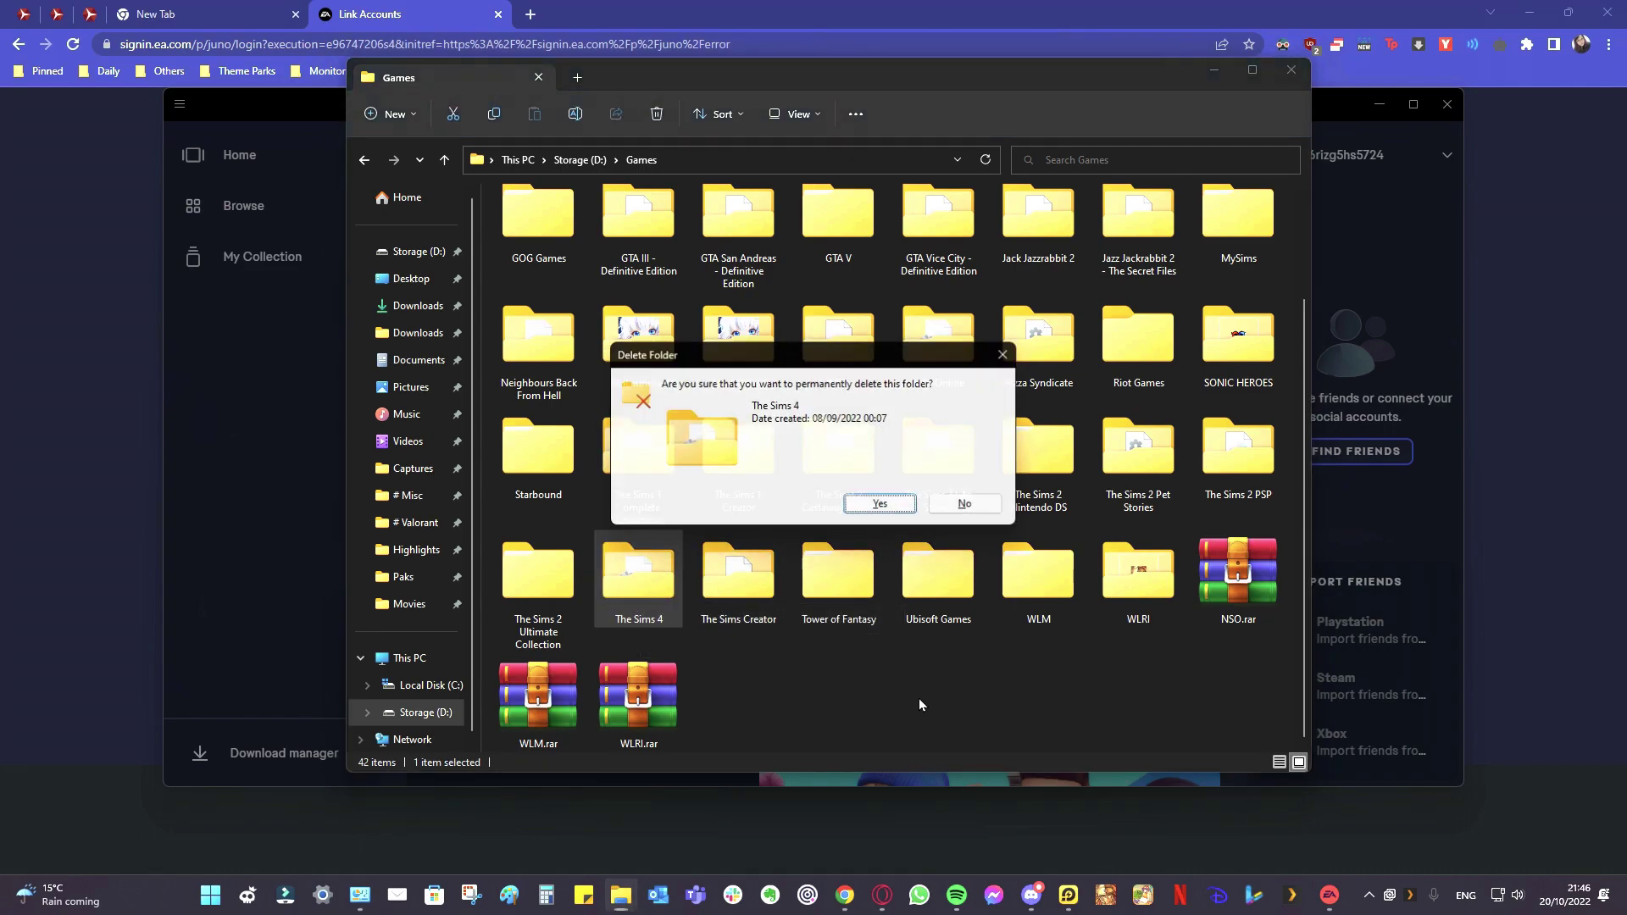
pyautogui.press('Return')
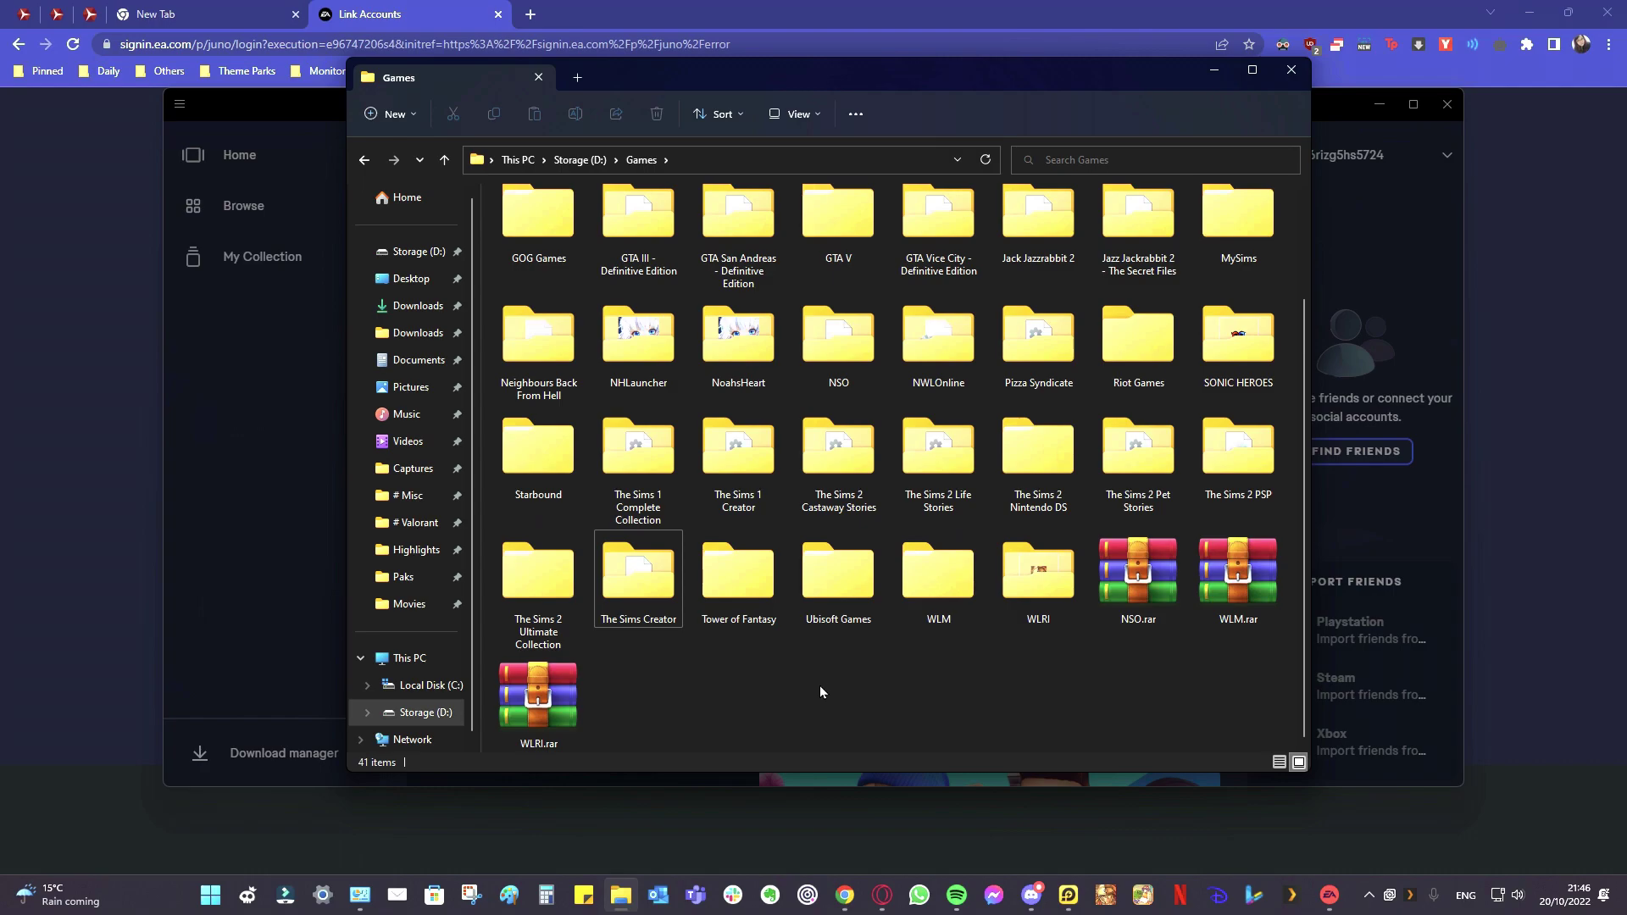
pyautogui.click(1213, 69)
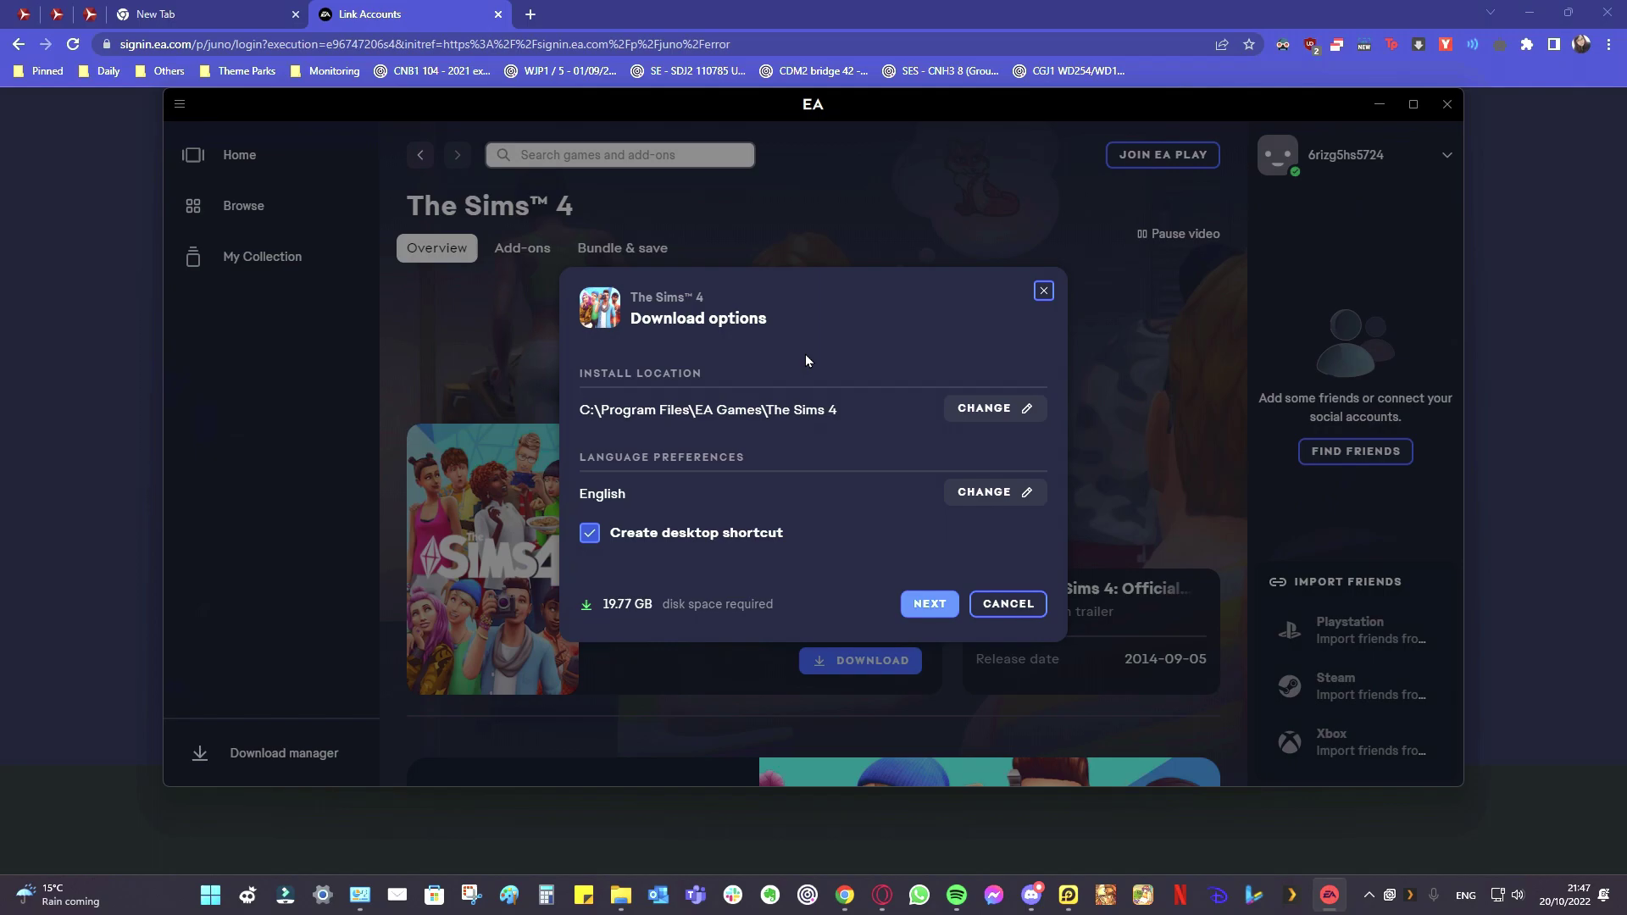
# Change The Sims 4 install location to the Games folder on Storage (D:)
pyautogui.click(994, 410)
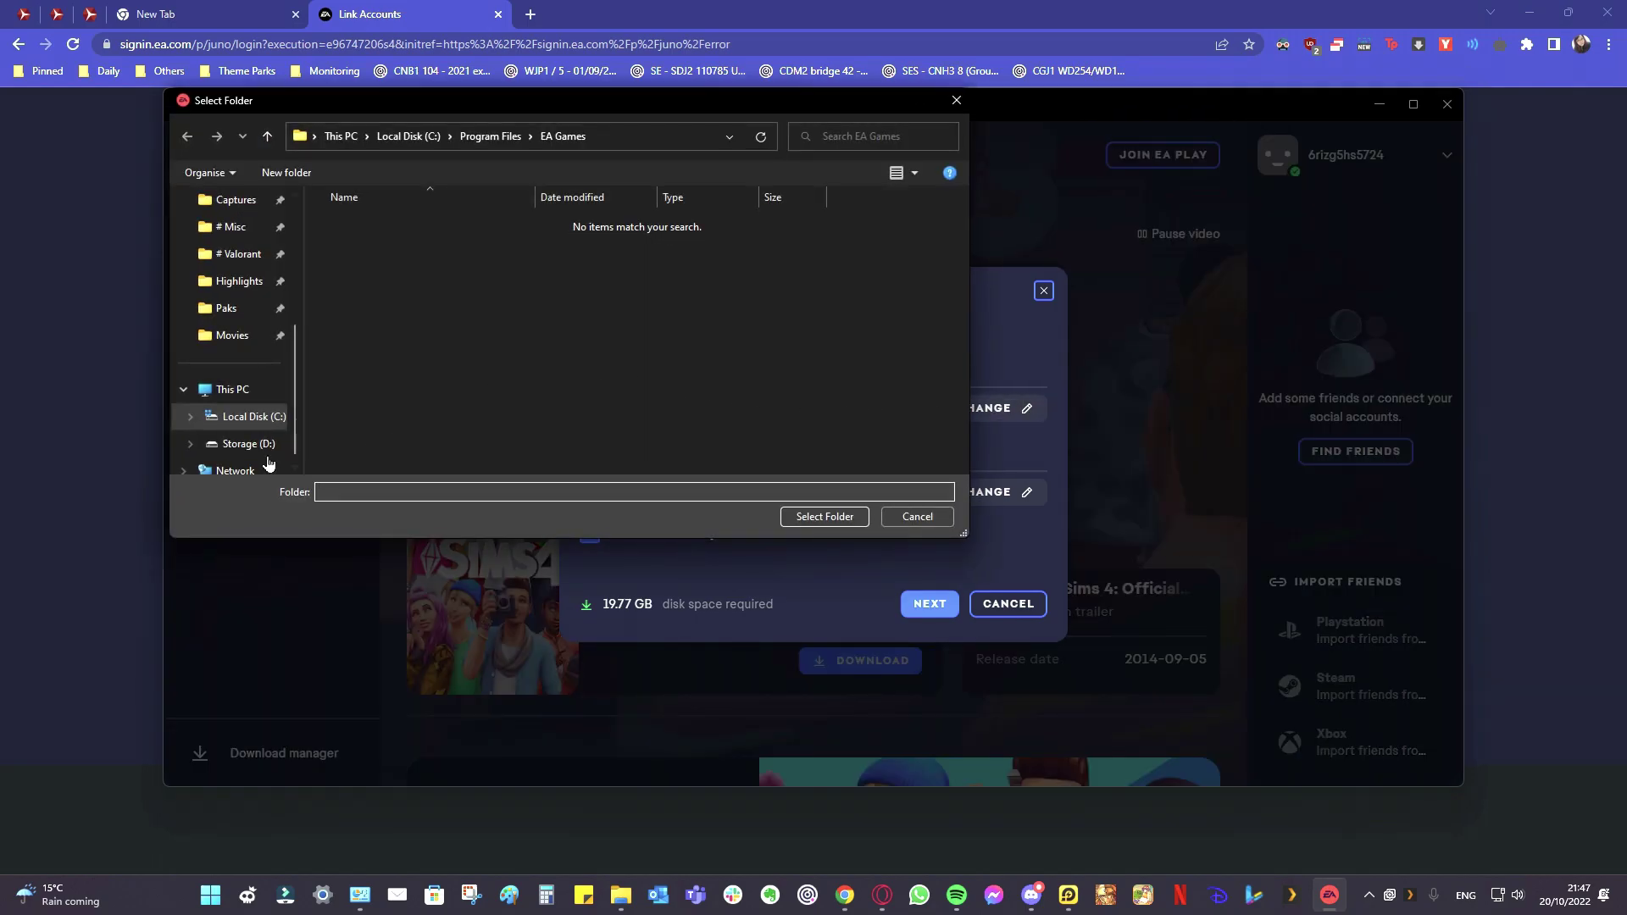
pyautogui.click(248, 444)
pyautogui.doubleClick(421, 354)
pyautogui.scroll(-9, 866, 386)
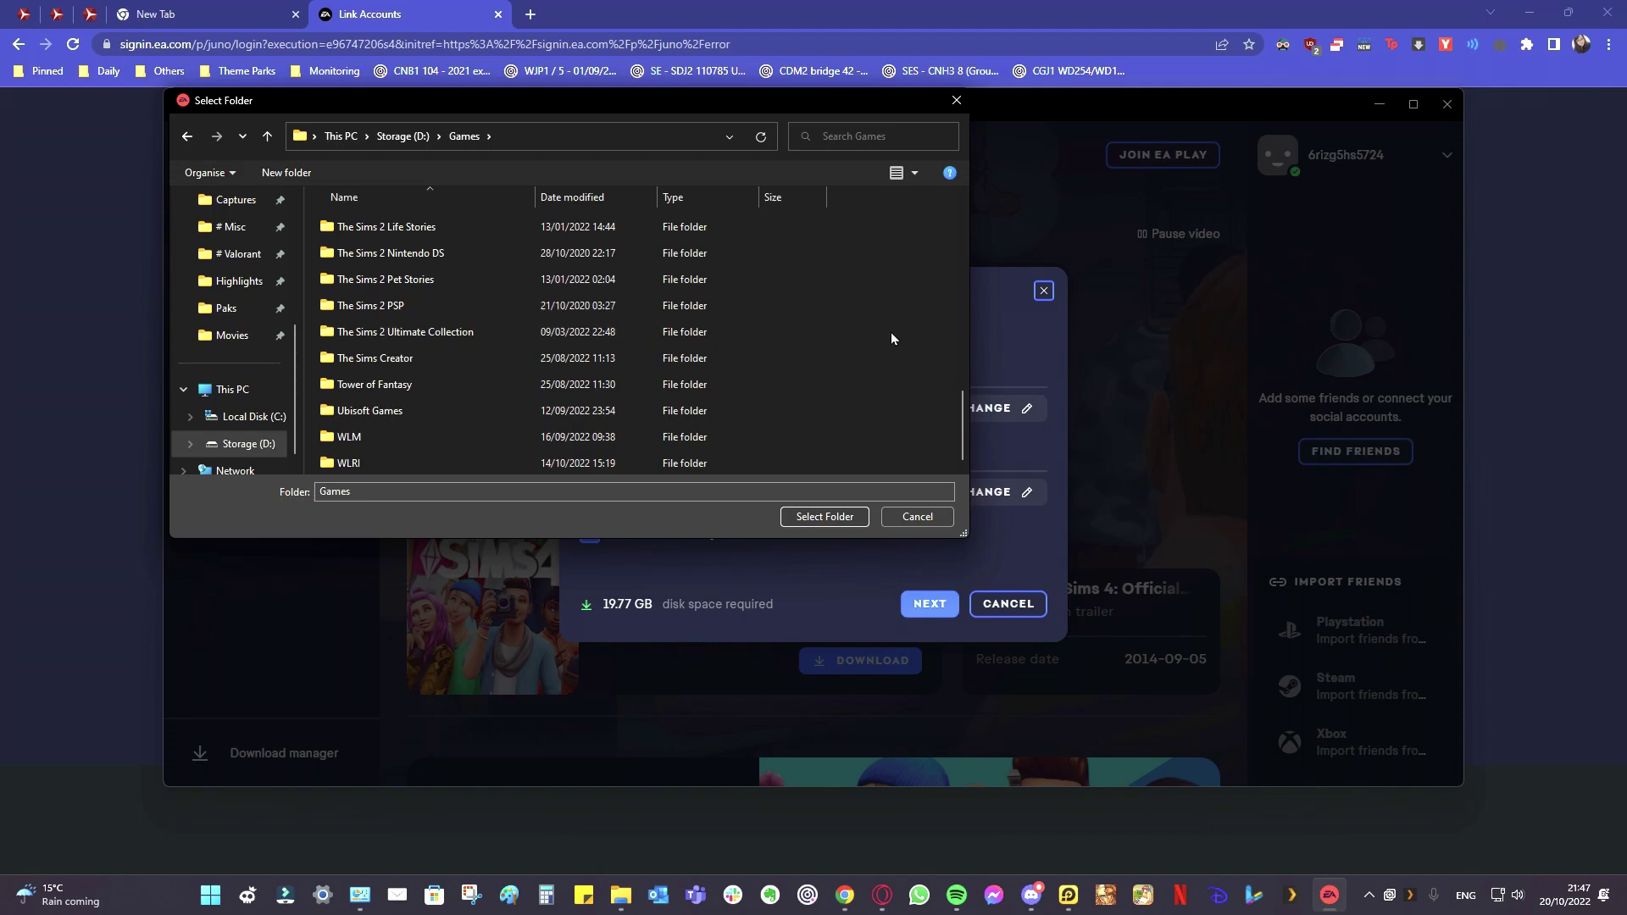
pyautogui.click(825, 516)
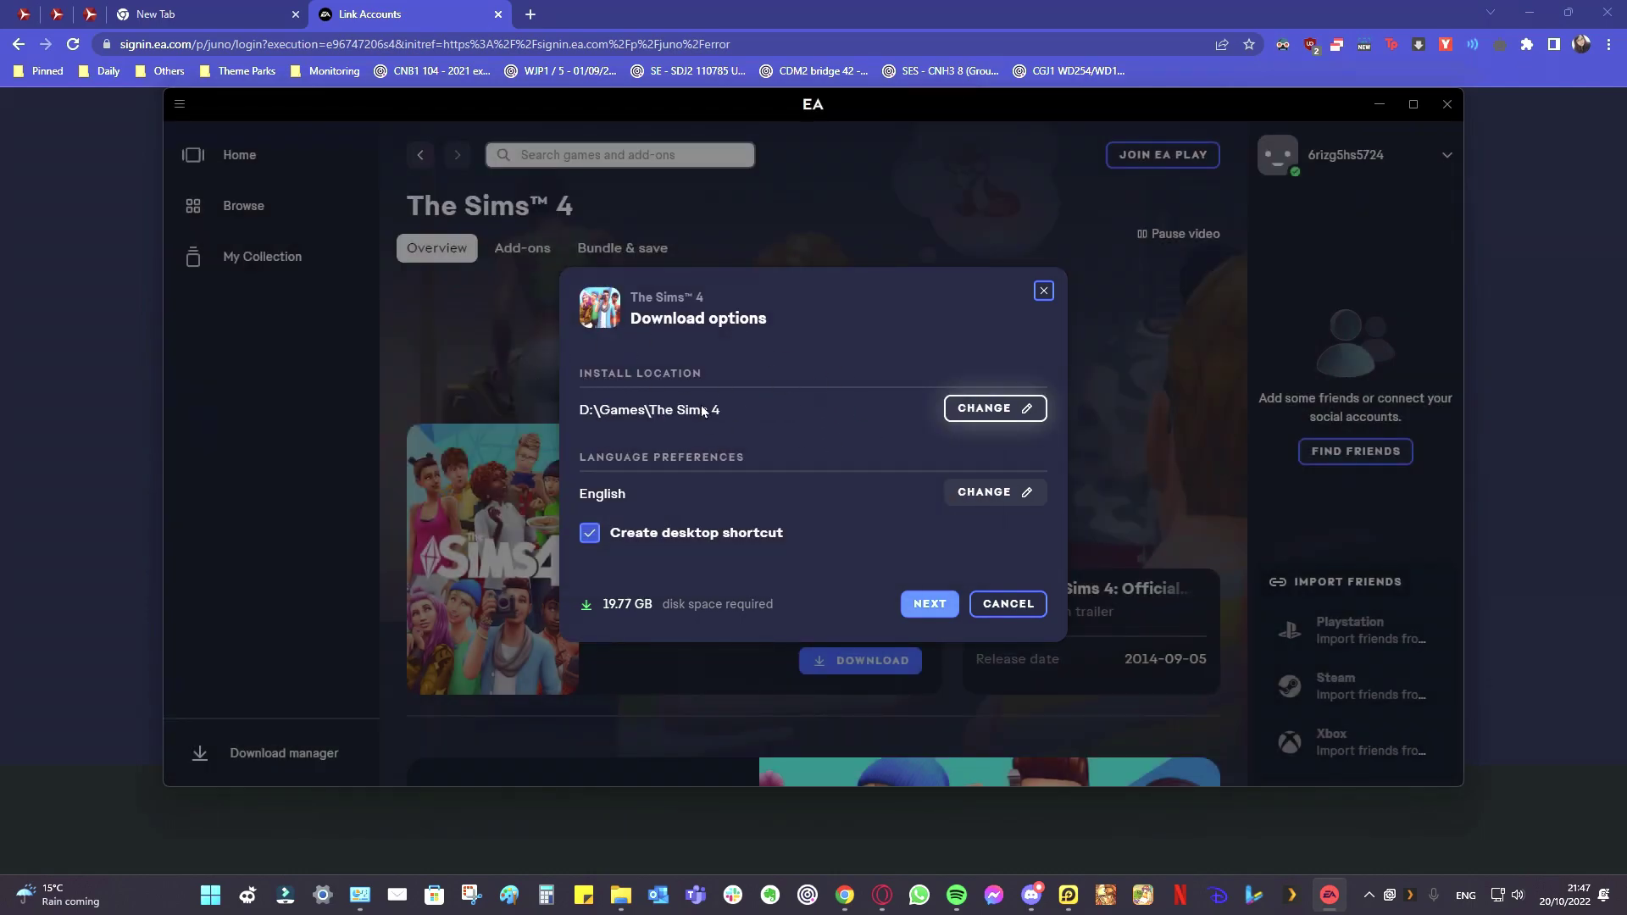
# Accept the terms of play to start downloading The Sims 4, and display its progress in the download manager
pyautogui.click(929, 605)
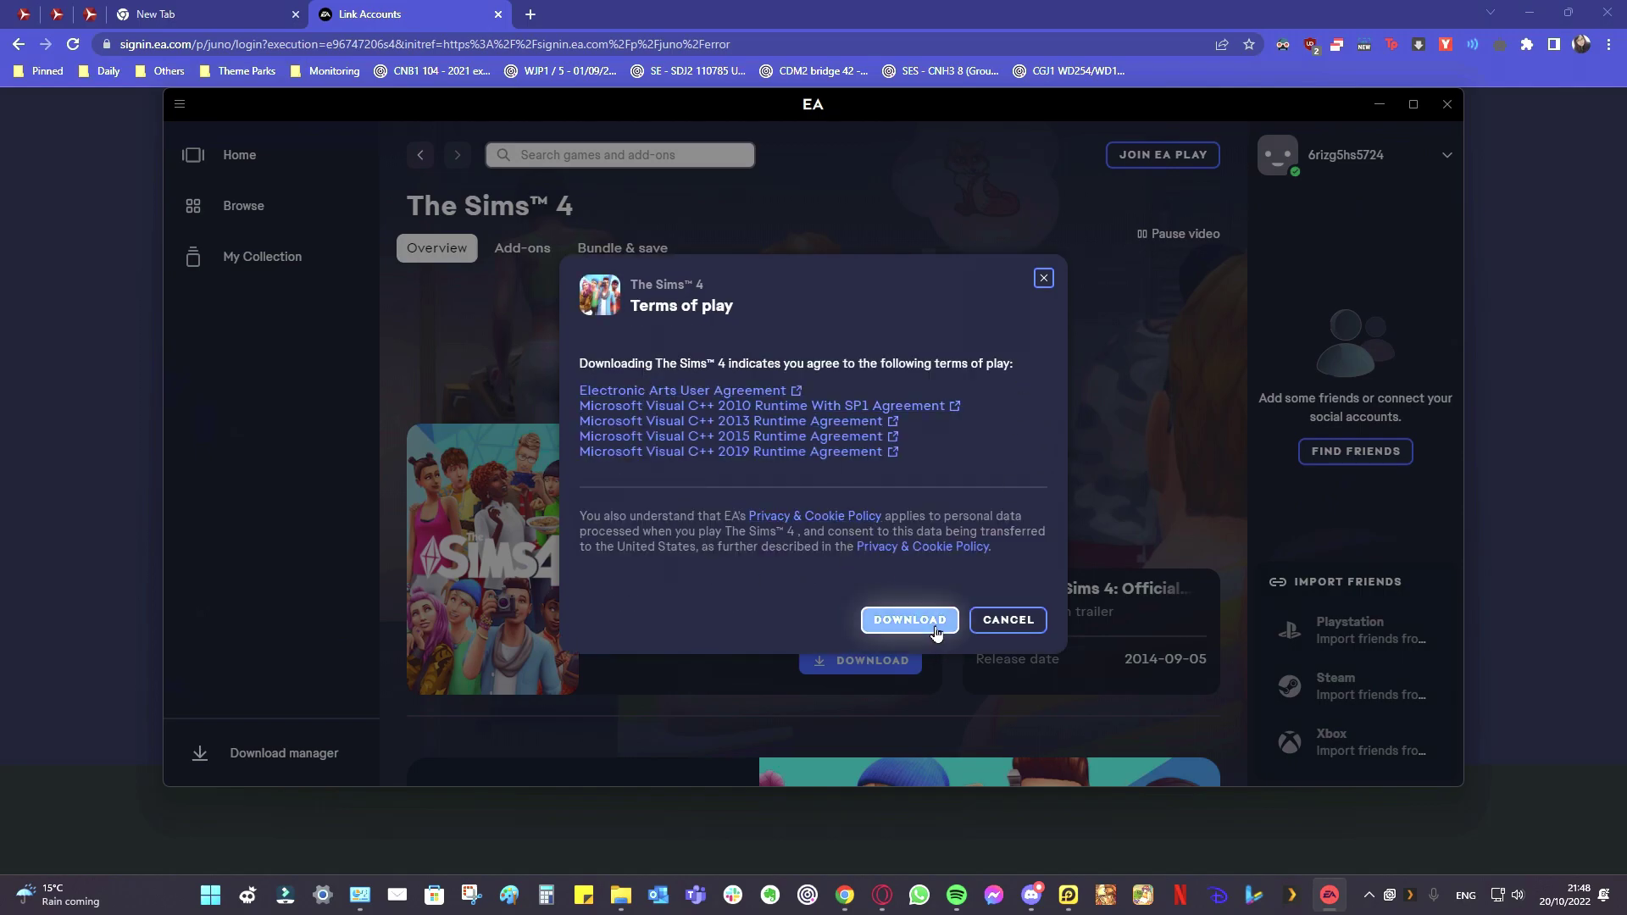
pyautogui.click(909, 620)
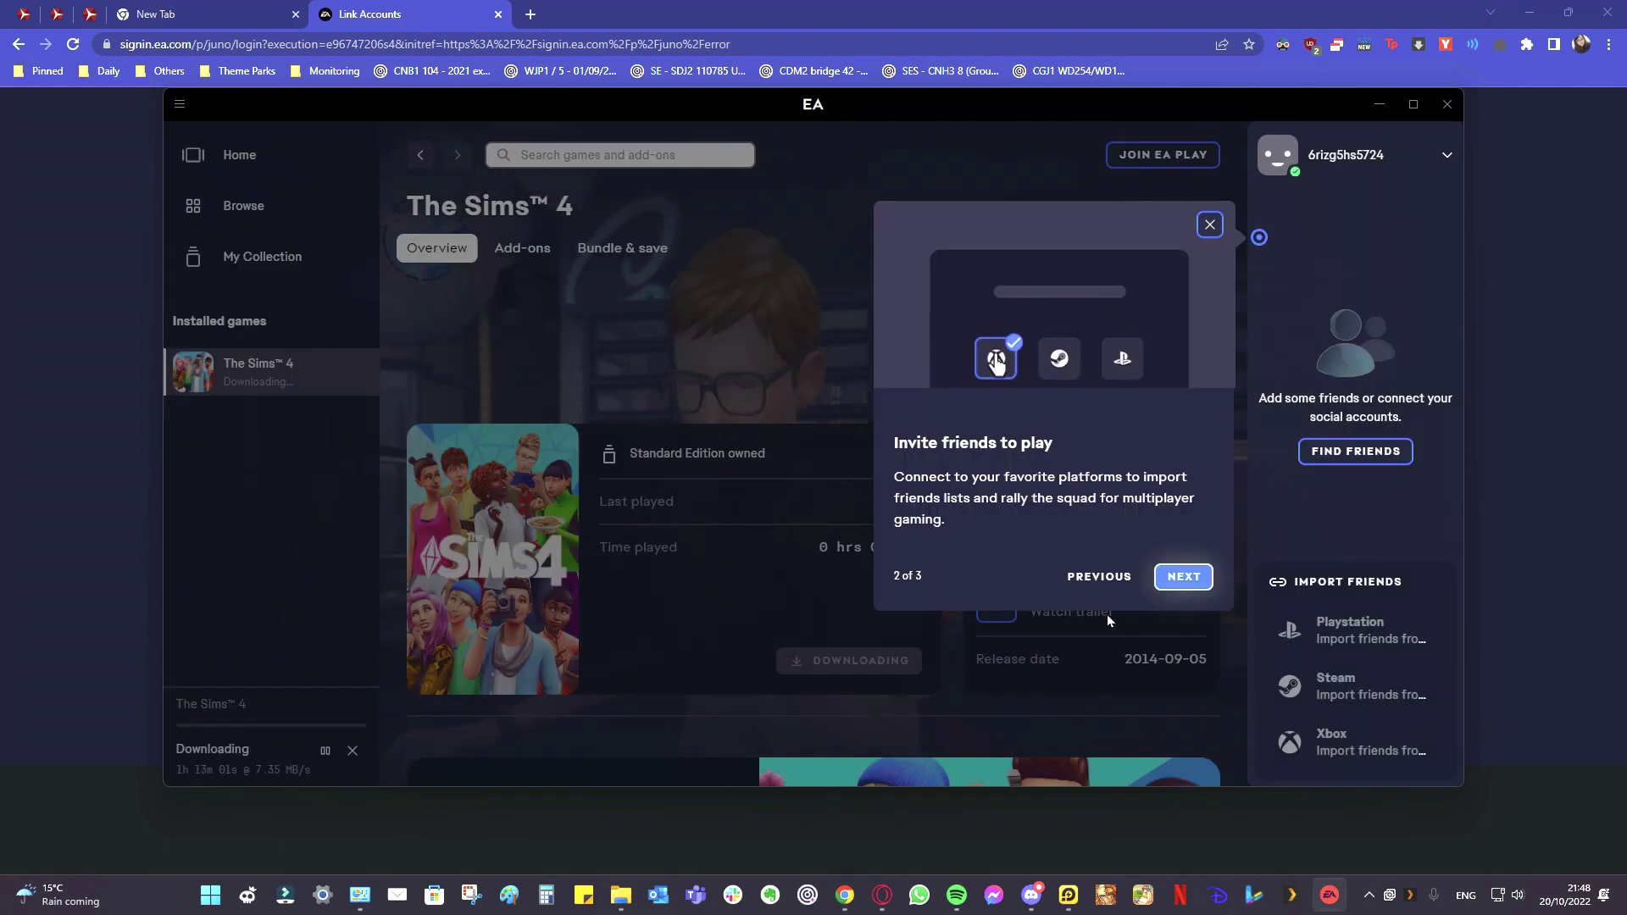
pyautogui.click(328, 589)
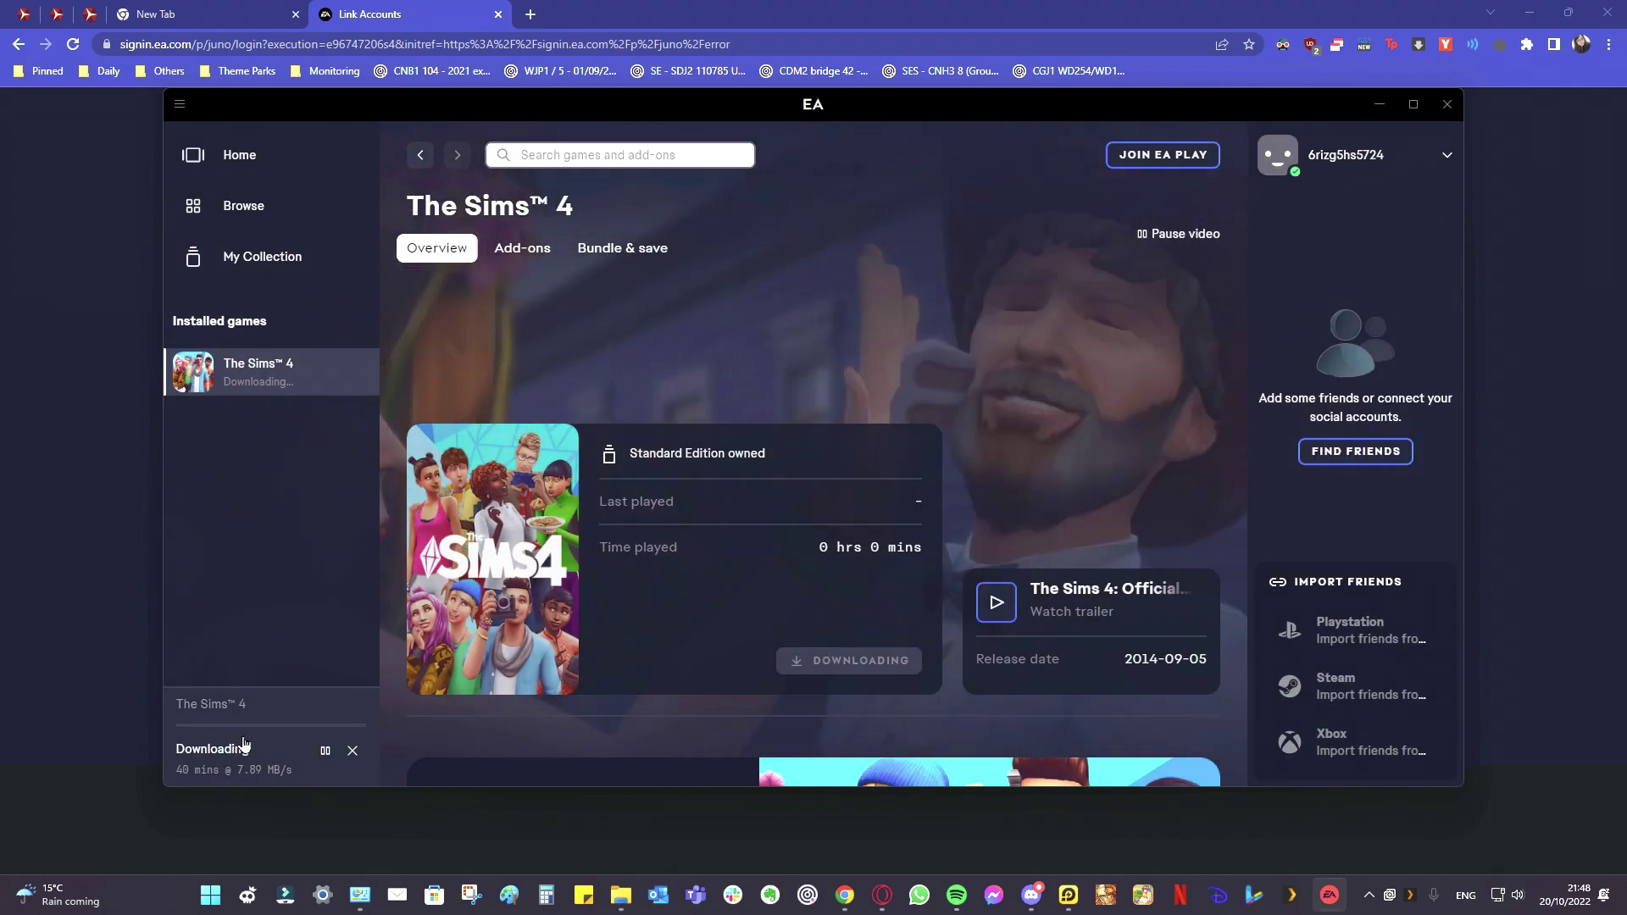
pyautogui.click(239, 751)
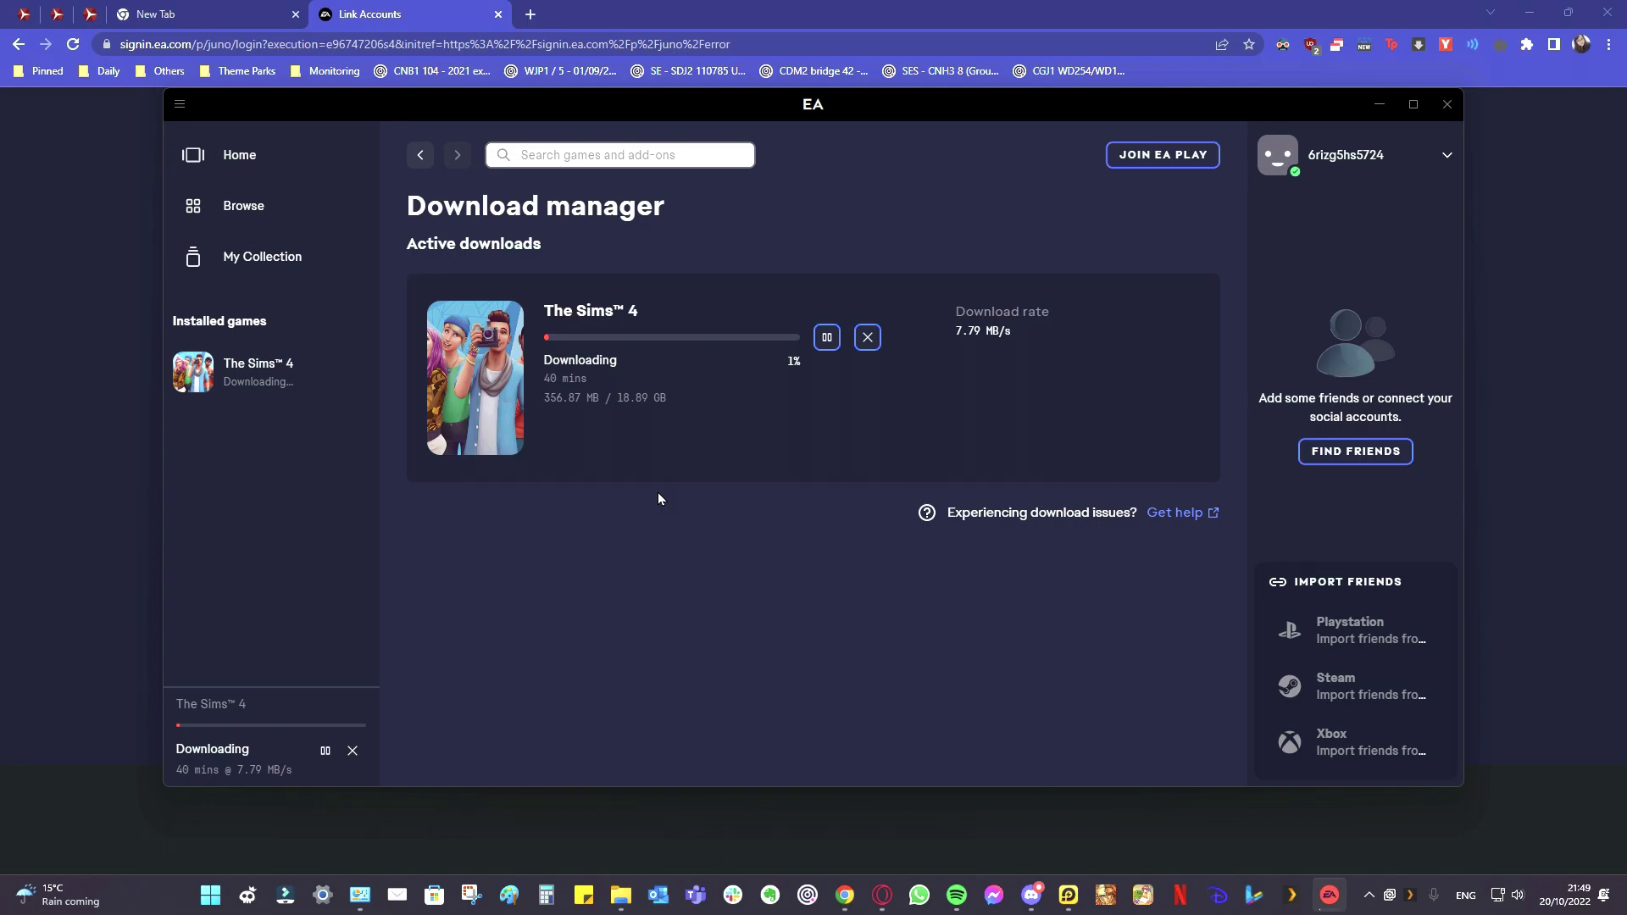
# Minimize the EA app and sign-in browser, look through The Sims 4 tutorial folder on Google Drive in the other browser, and minimize it
pyautogui.click(1380, 104)
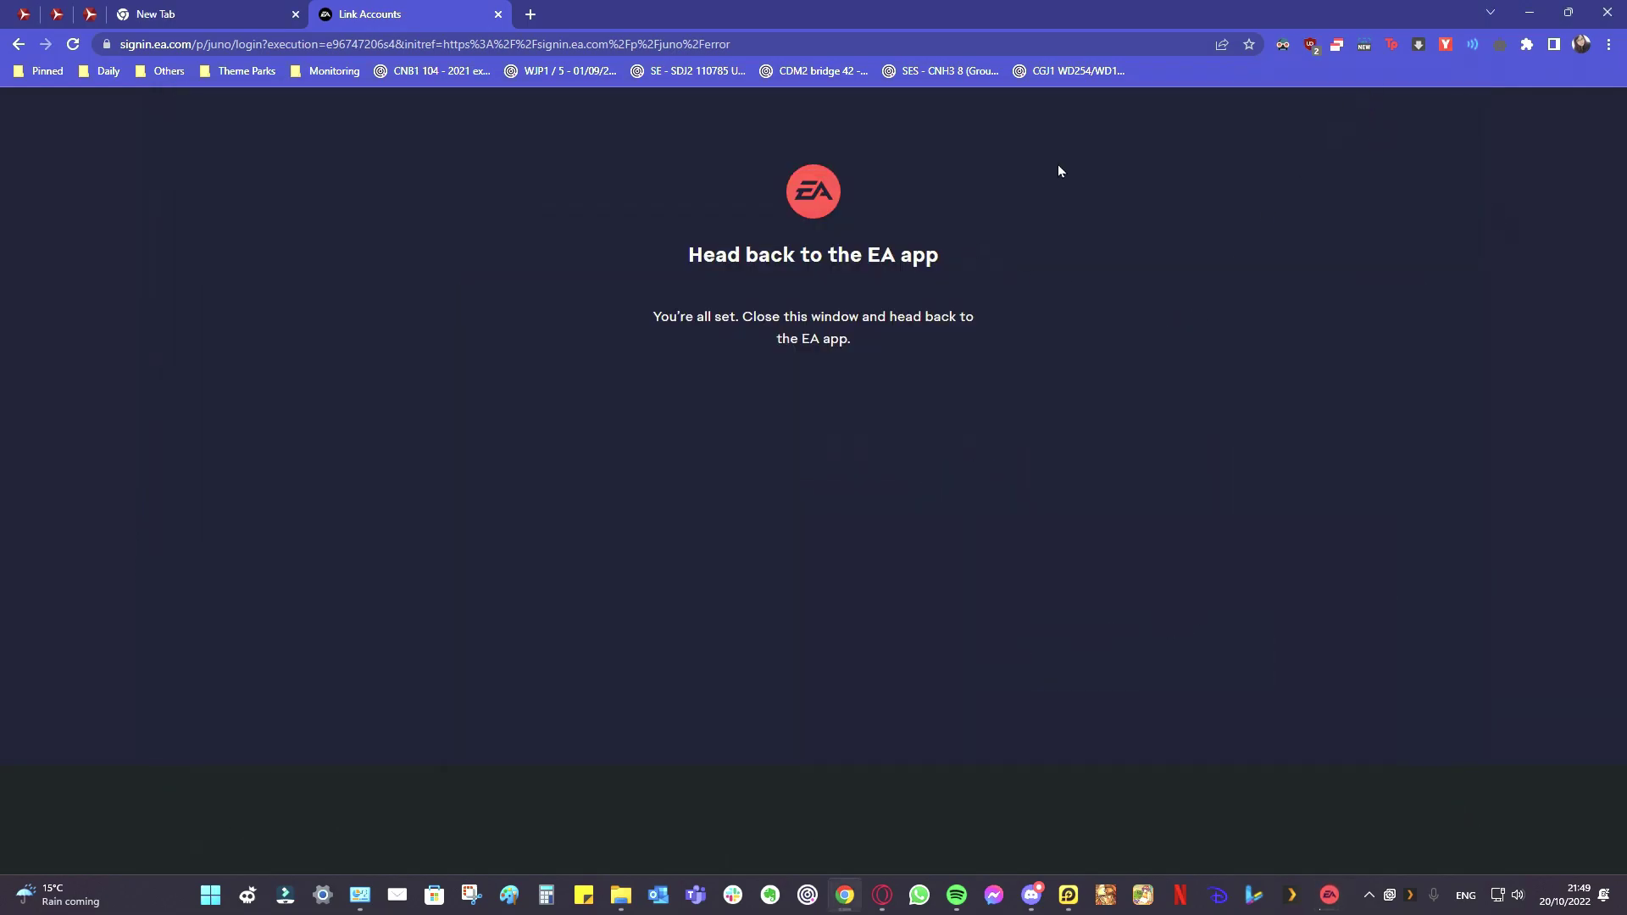
pyautogui.click(1530, 12)
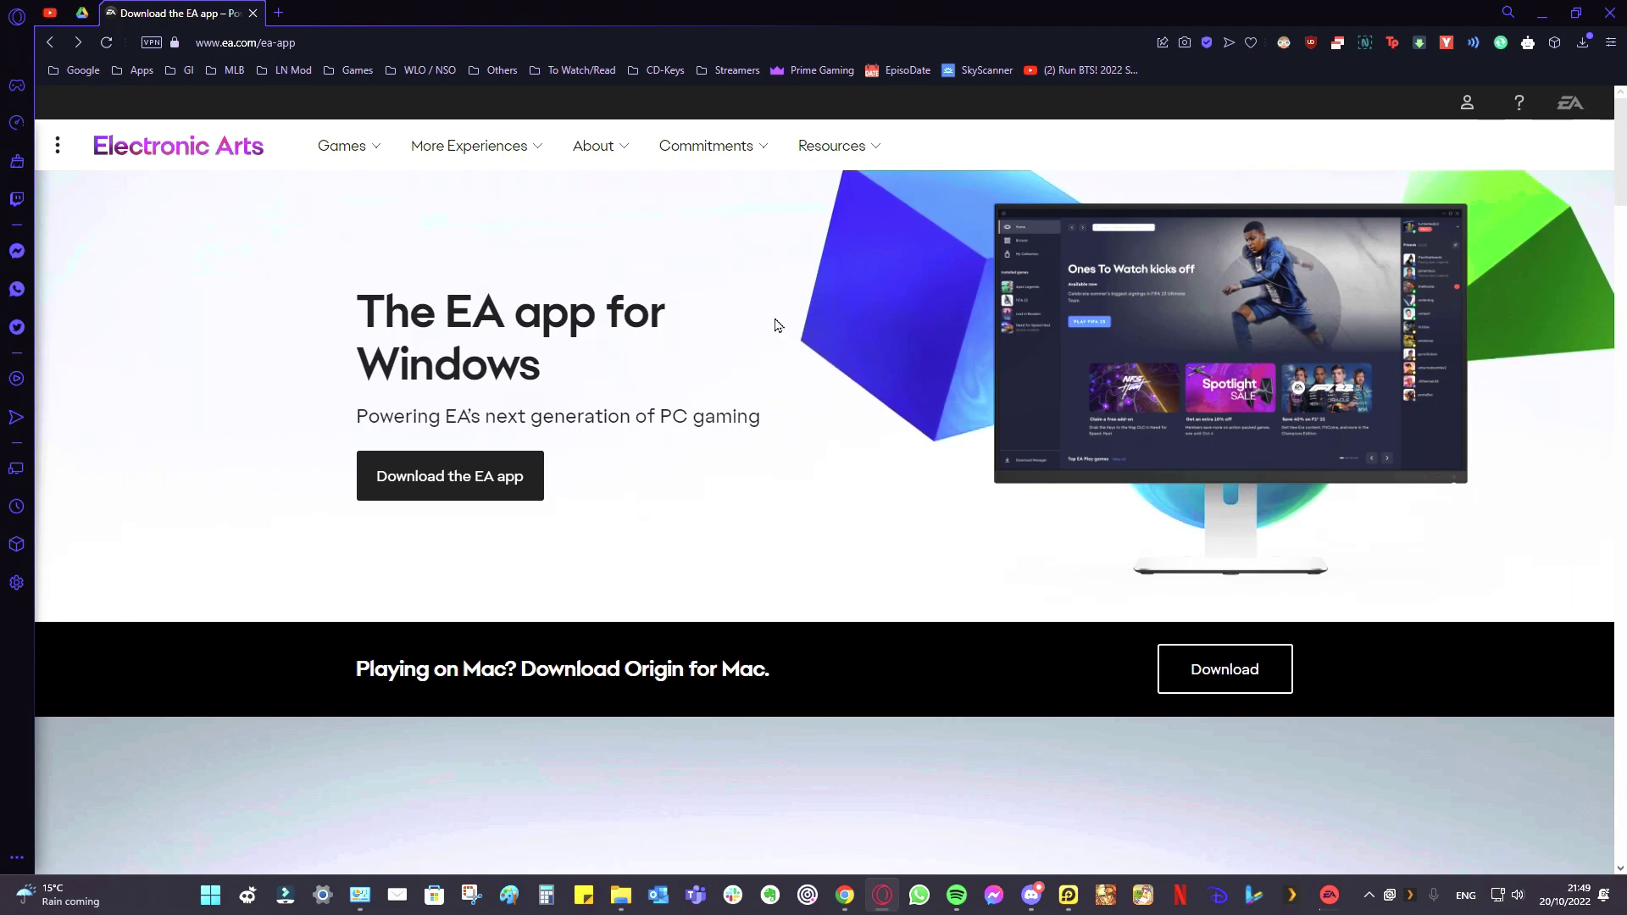
pyautogui.click(82, 13)
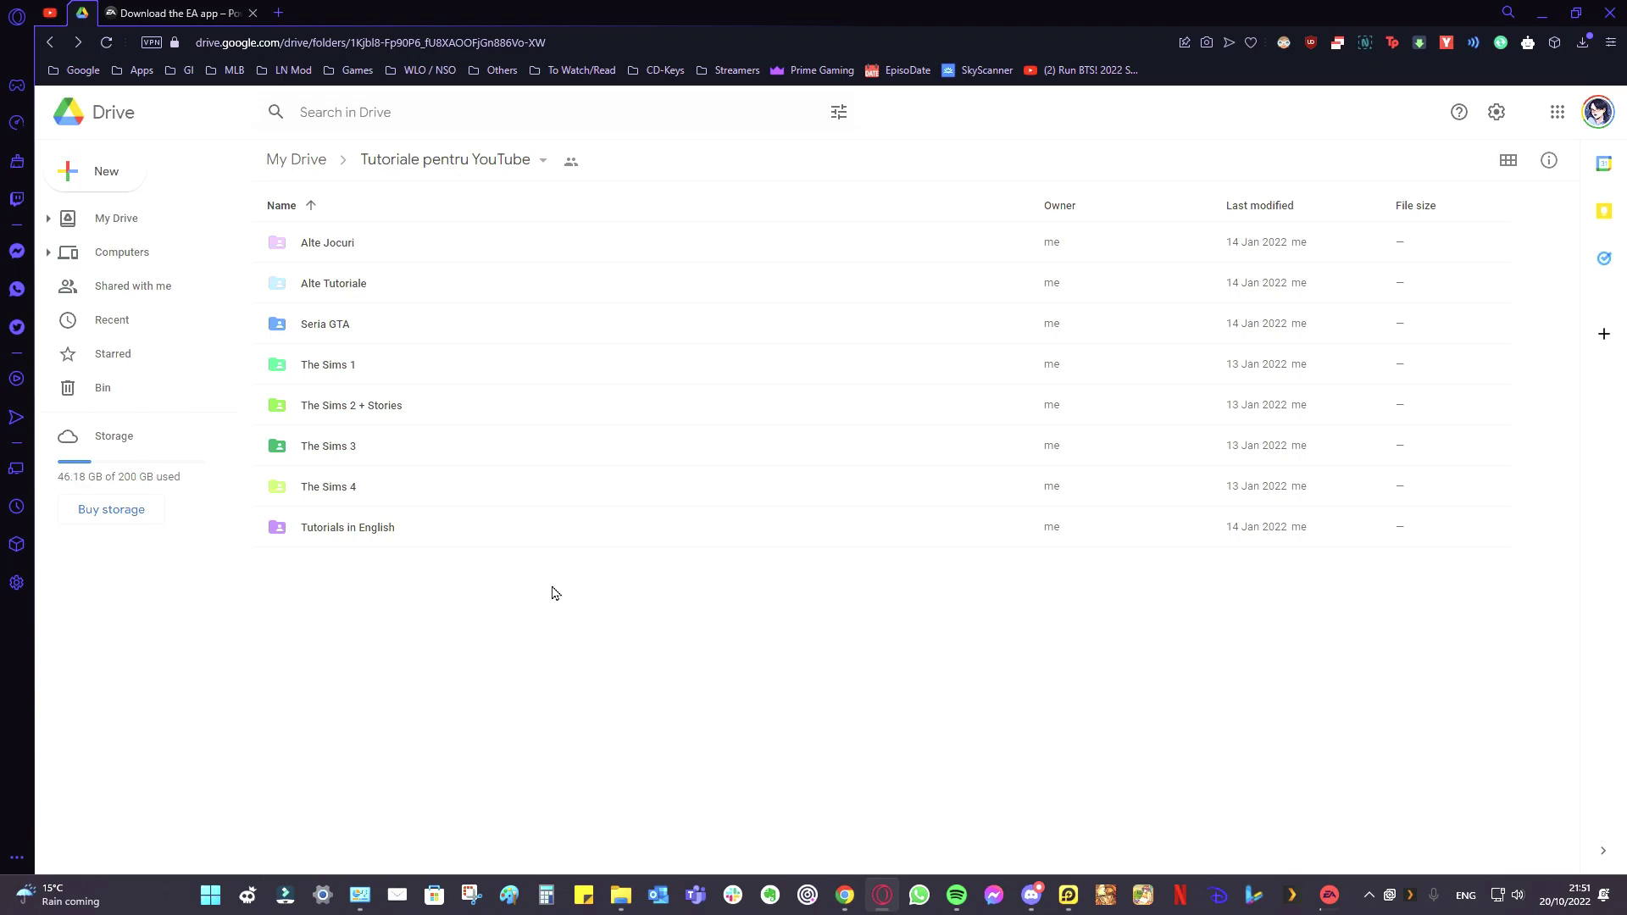
pyautogui.doubleClick(493, 500)
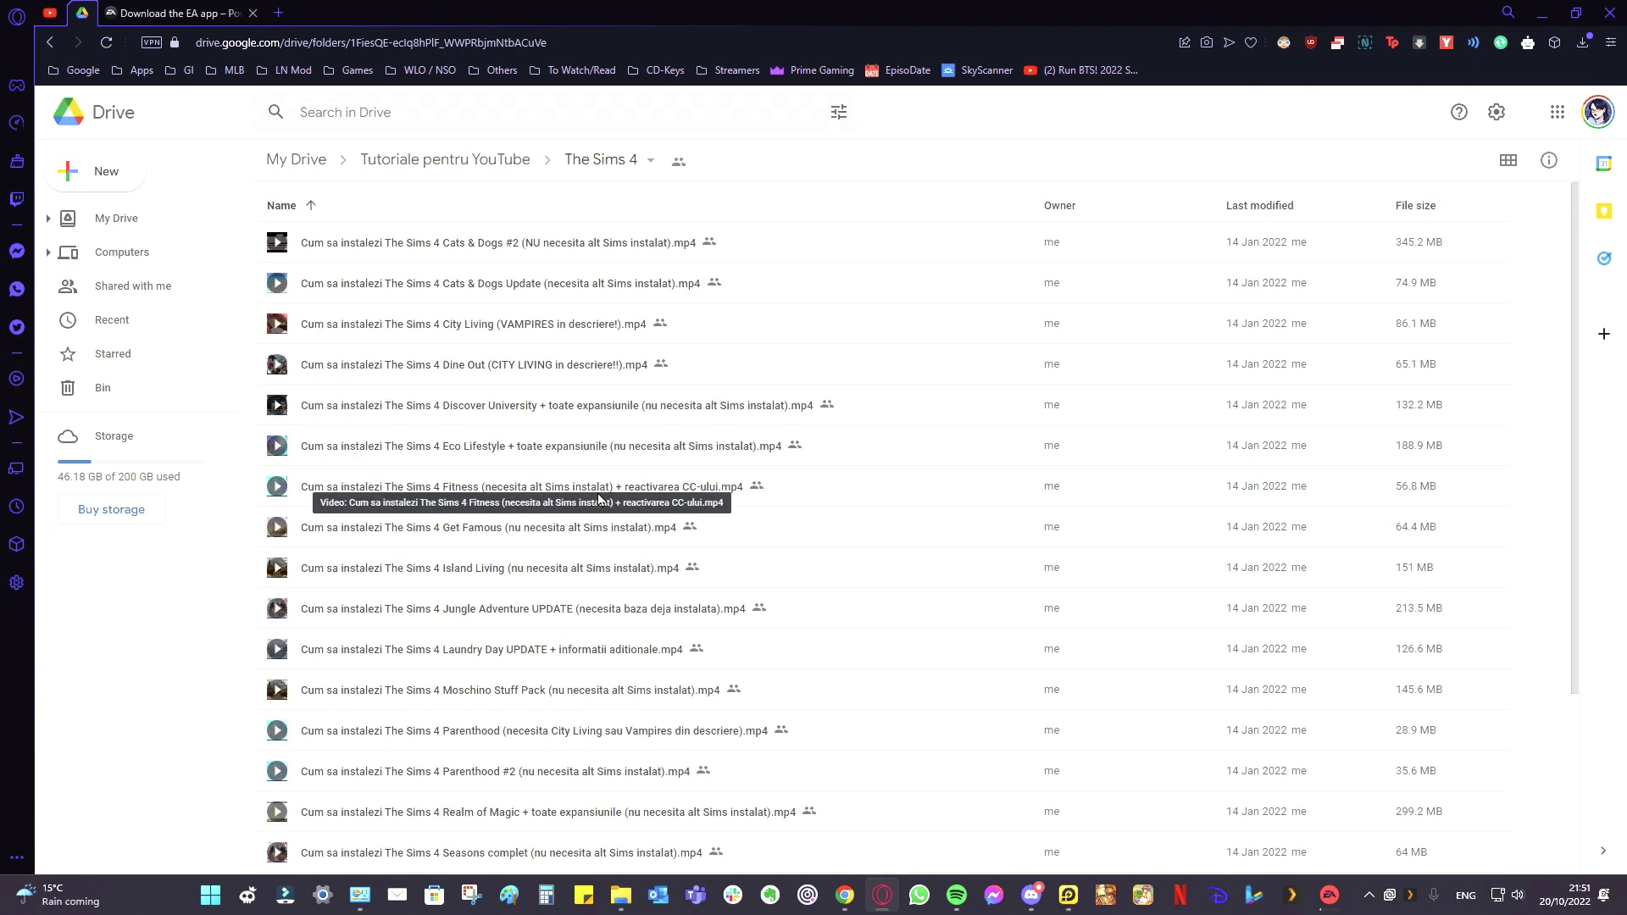
pyautogui.scroll(-3, 890, 563)
pyautogui.scroll(2, 881, 566)
pyautogui.scroll(-2, 848, 534)
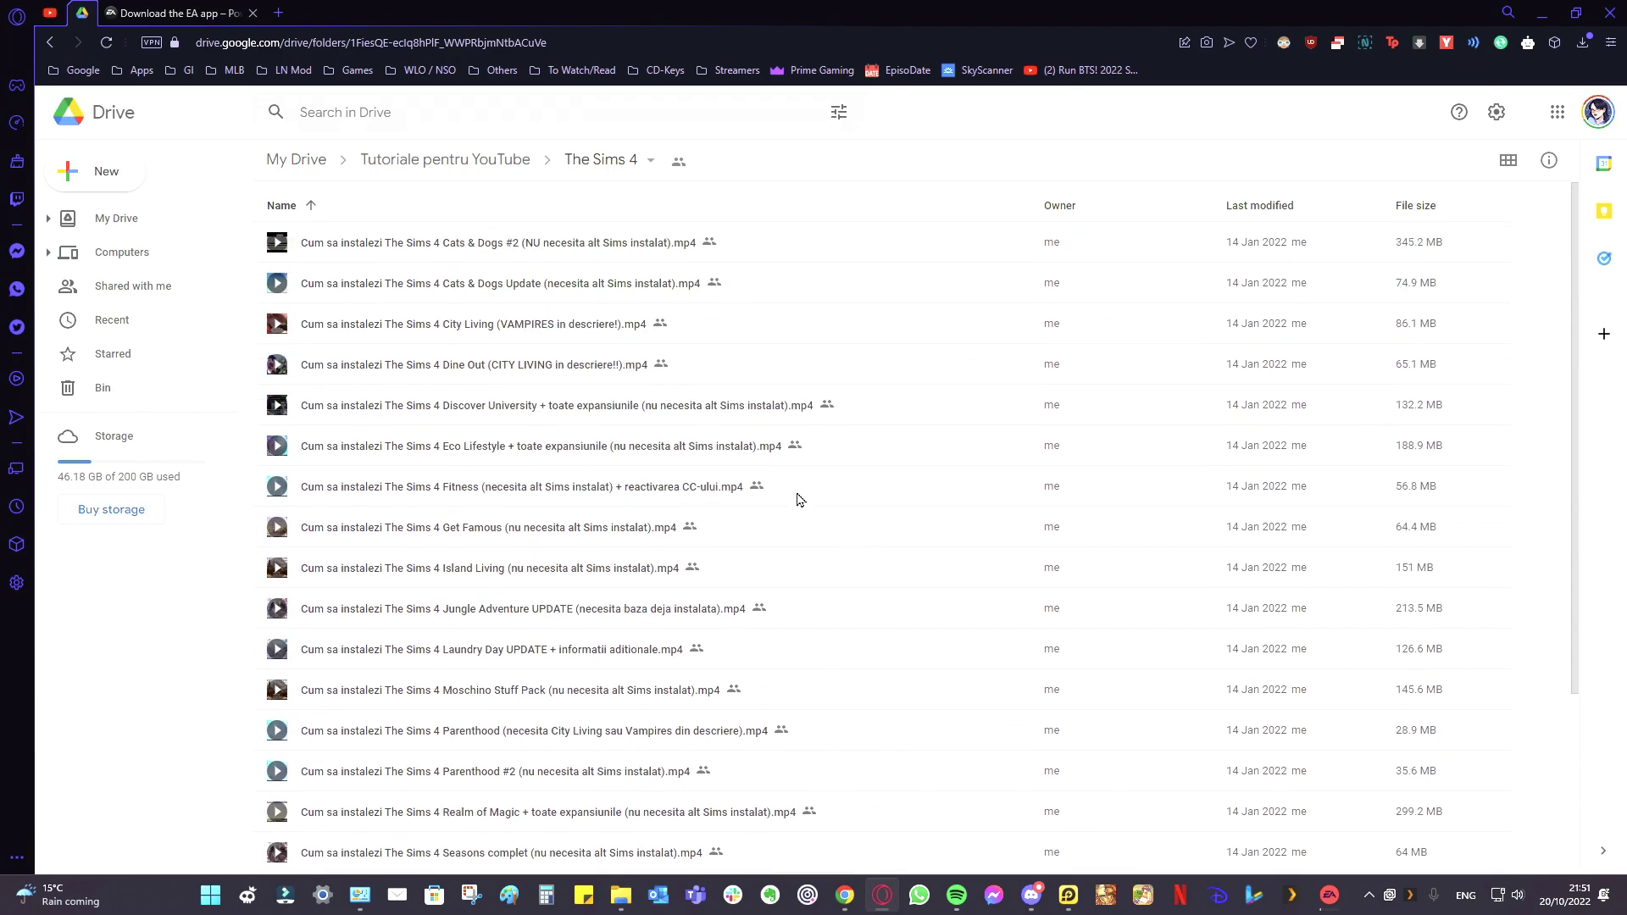
pyautogui.scroll(3, 1029, 603)
pyautogui.click(1543, 13)
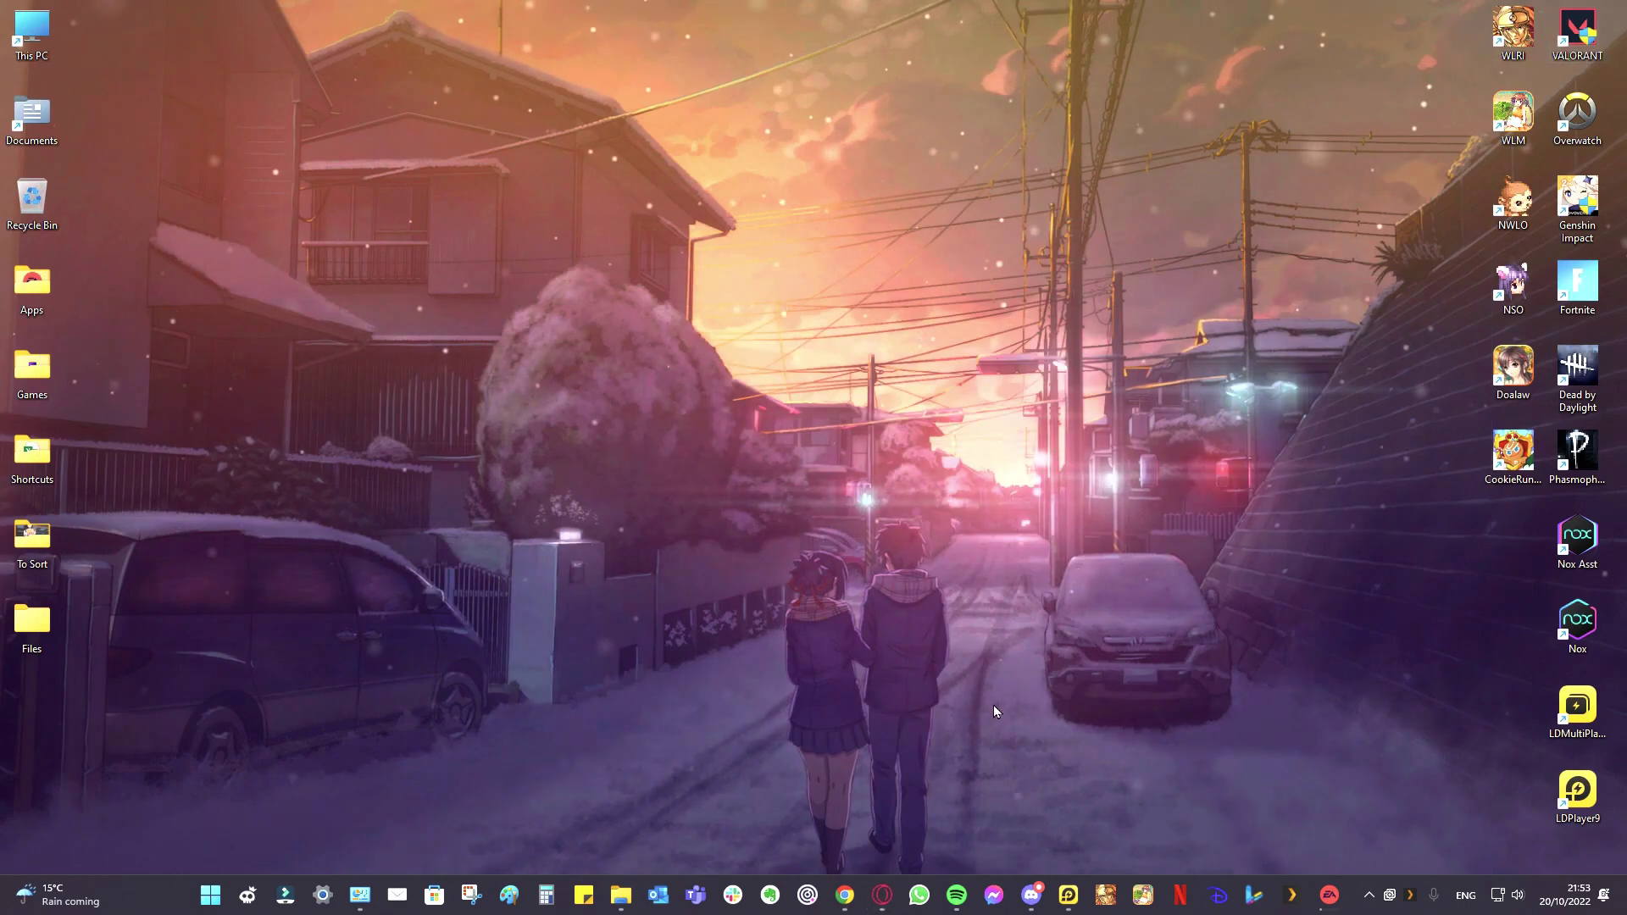
# Switch to Discord to view the anunturi channel of The Sims Romania server, and minimize the window
pyautogui.click(1032, 899)
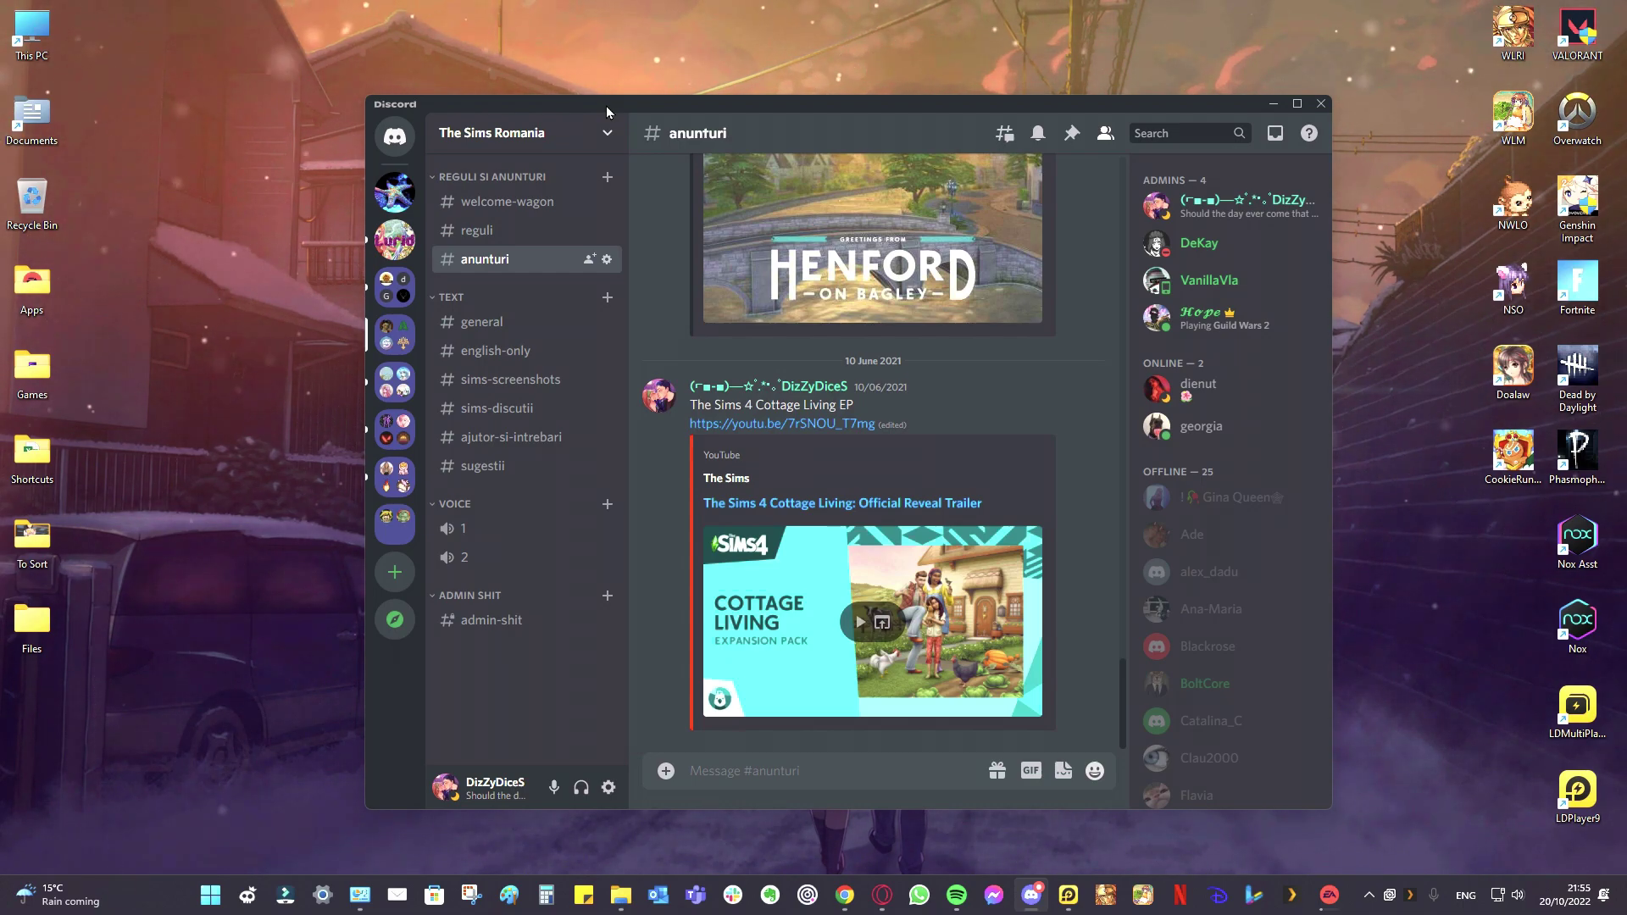
pyautogui.click(1272, 103)
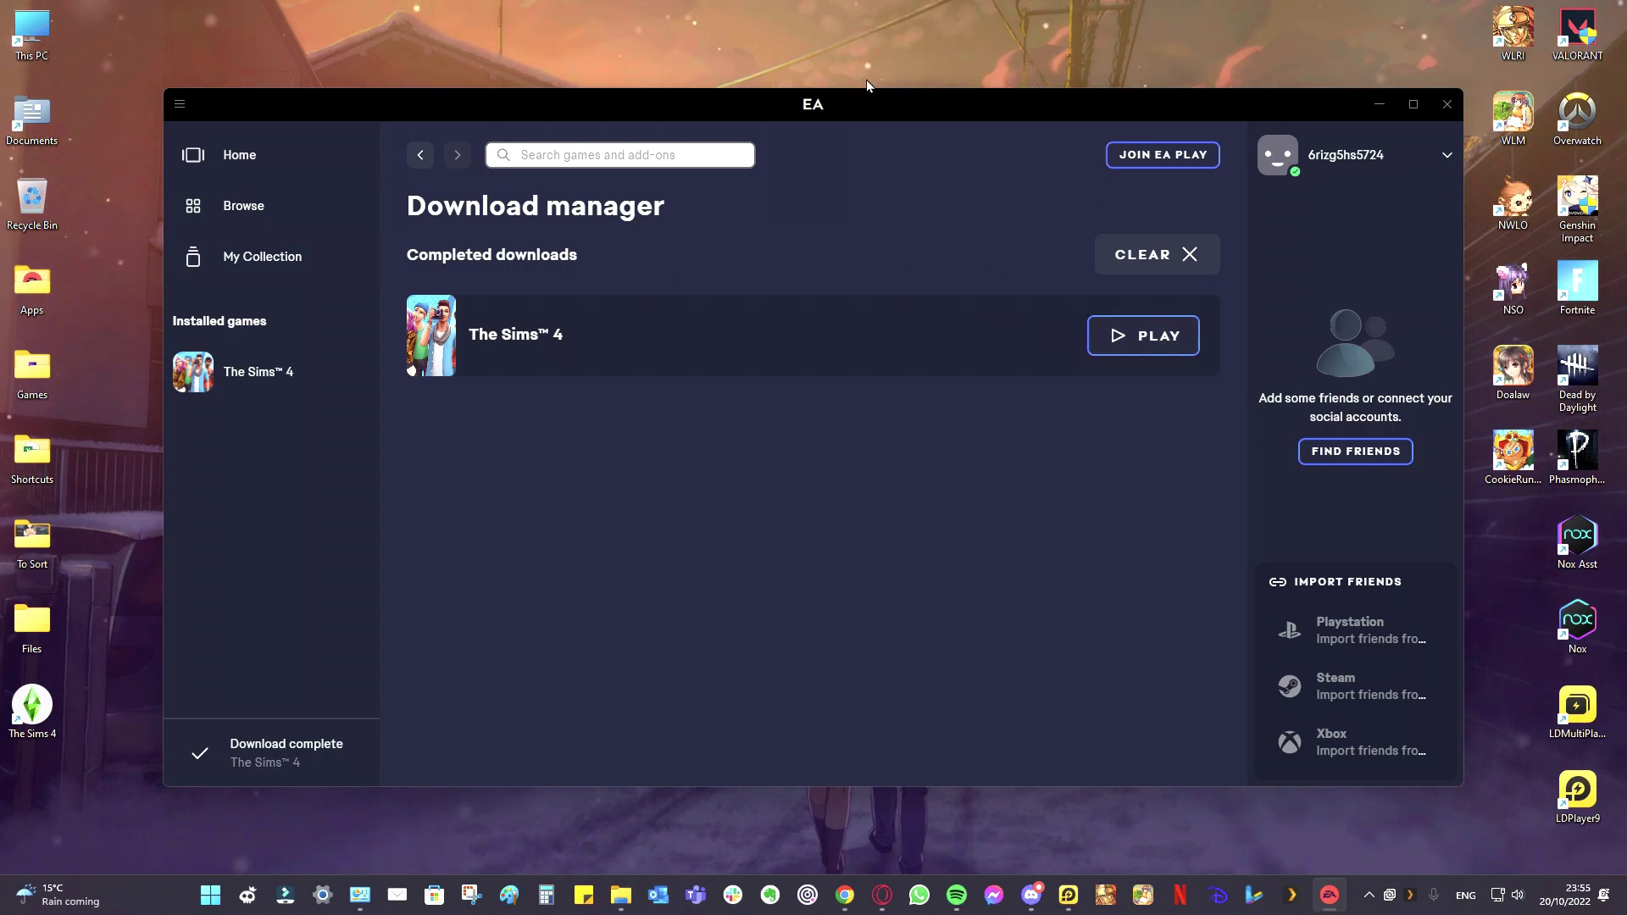
# Launch The Sims 4 from its desktop shortcut and minimize the EA app
pyautogui.doubleClick(32, 705)
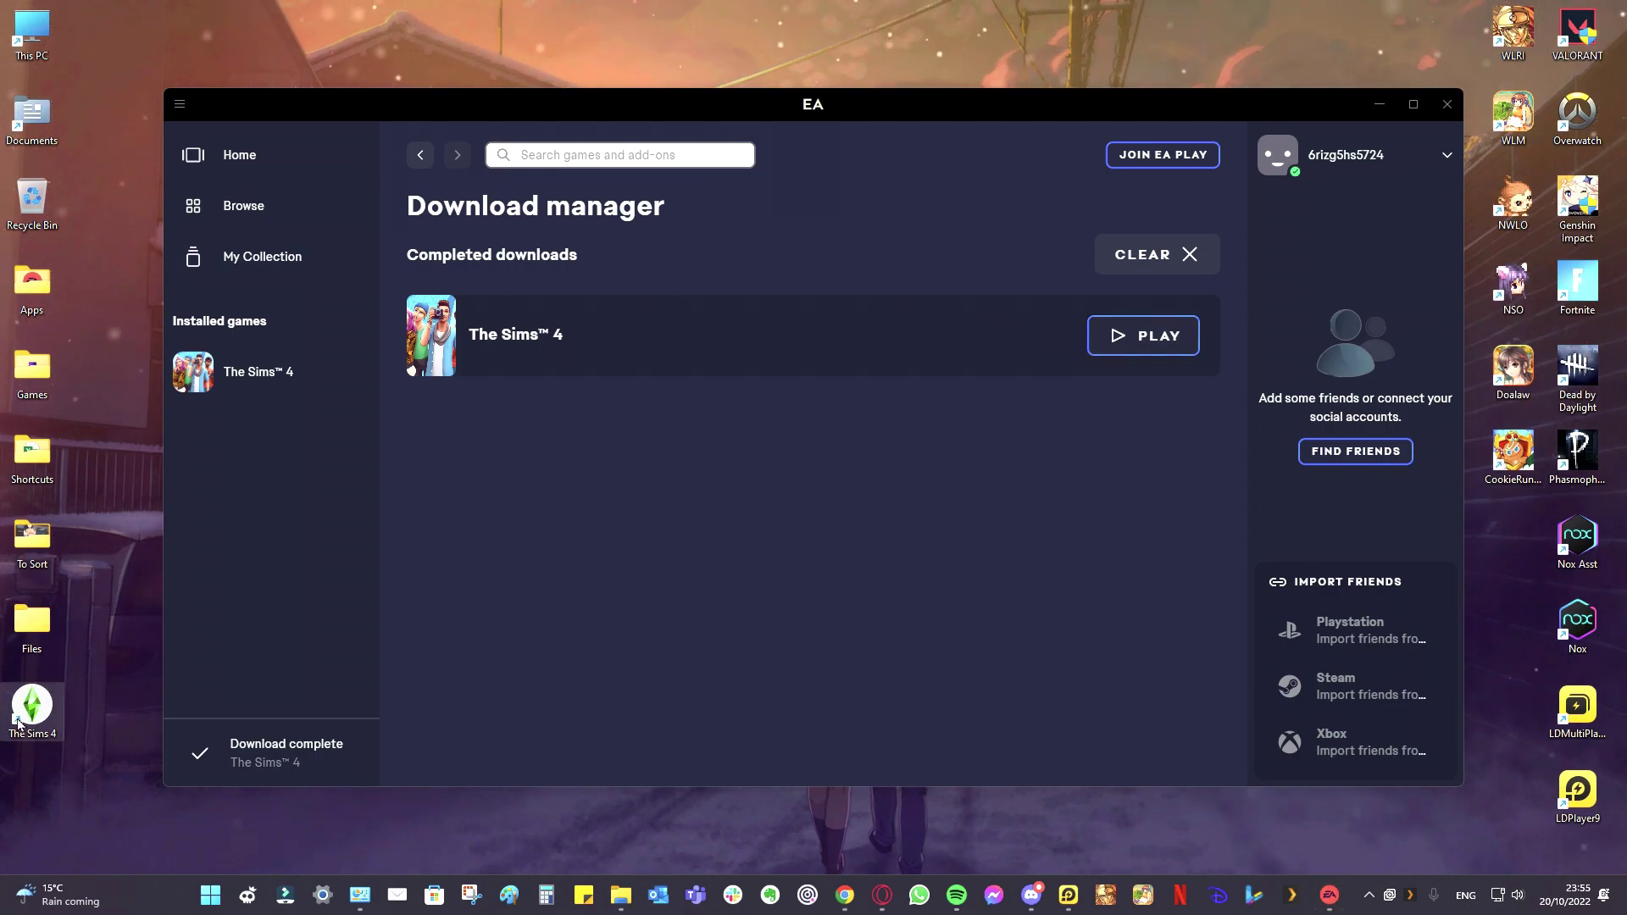
pyautogui.click(1379, 104)
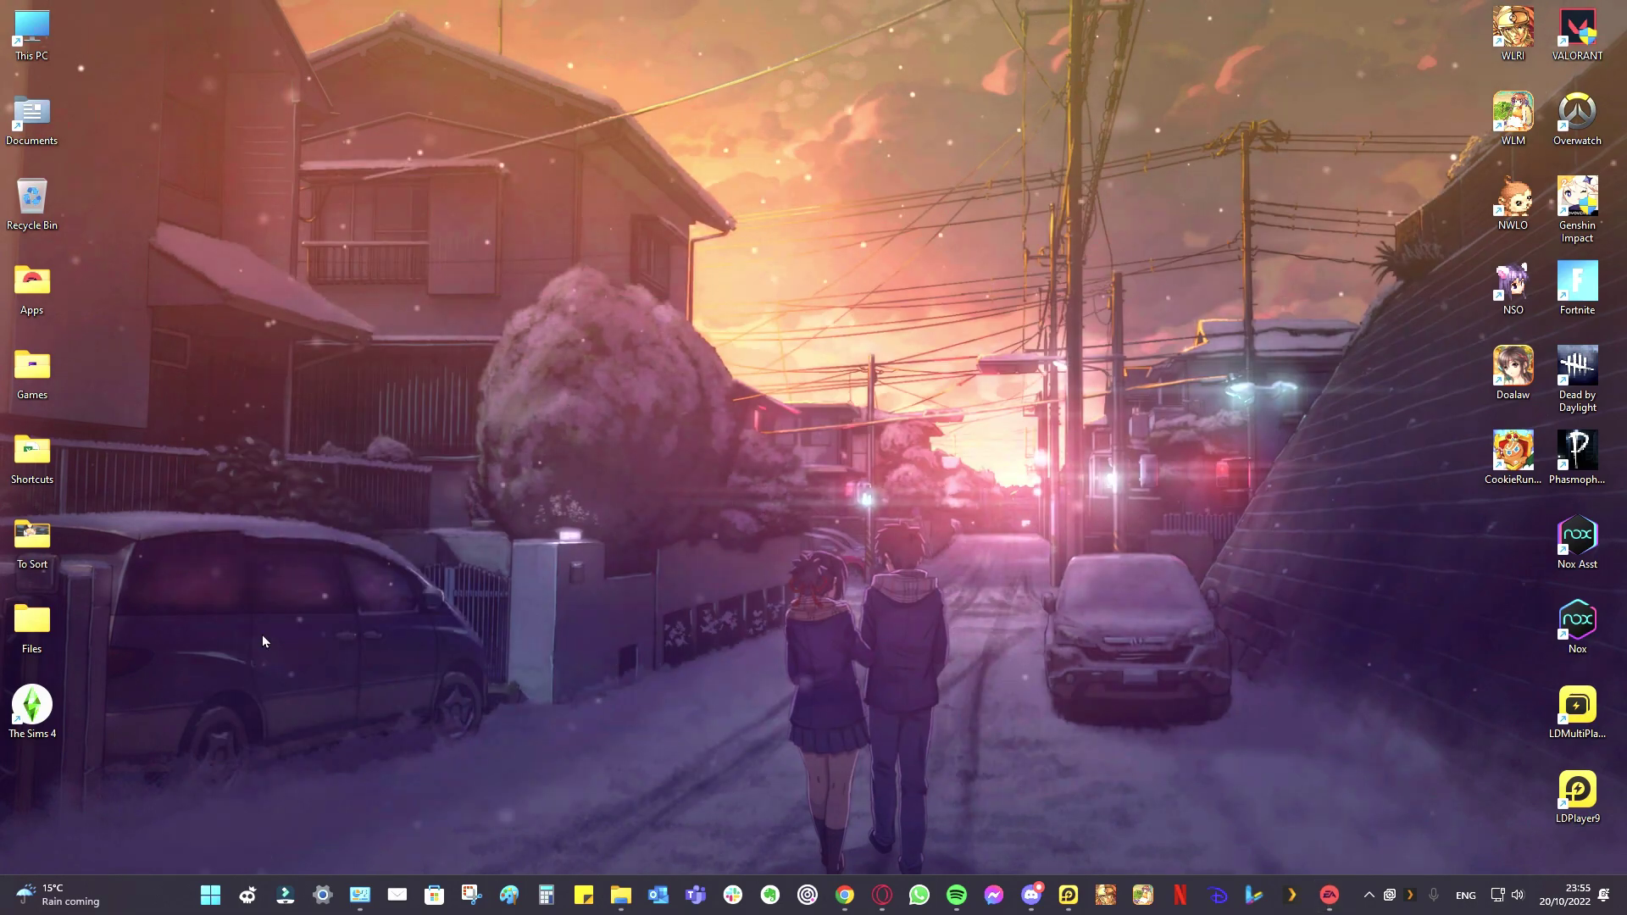